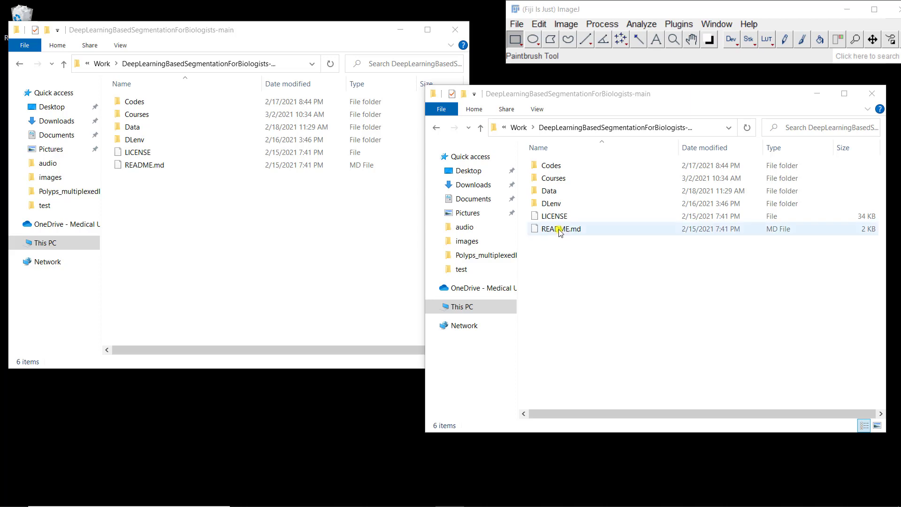
# Step: Open the Data folder, then Polyps_multiplexedImages, to list its 14 TIFF images
pyautogui.doubleClick(552, 193)
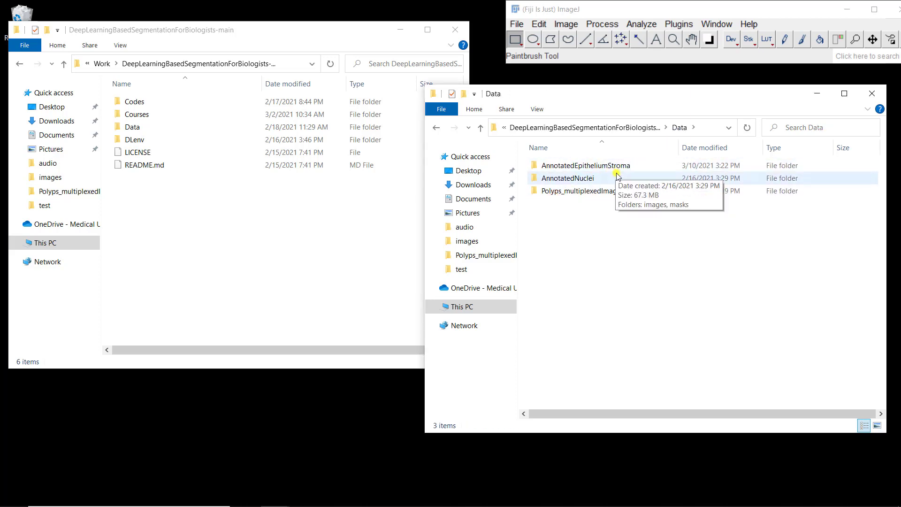
pyautogui.click(555, 197)
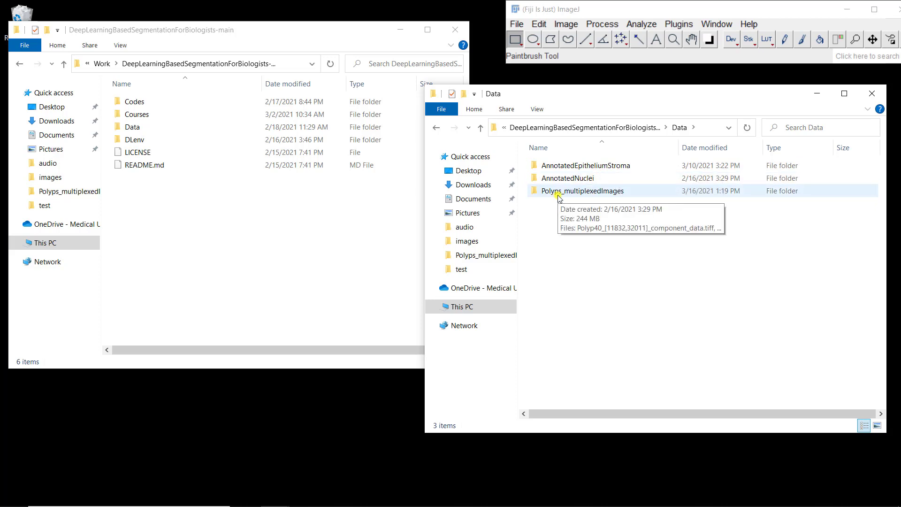
pyautogui.doubleClick(558, 196)
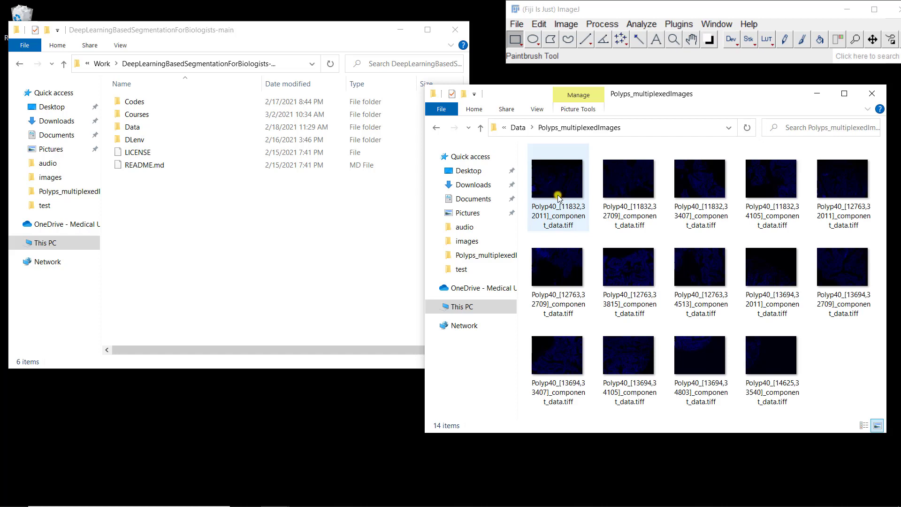
pyautogui.moveTo(559, 197); pyautogui.dragTo(620, 53)
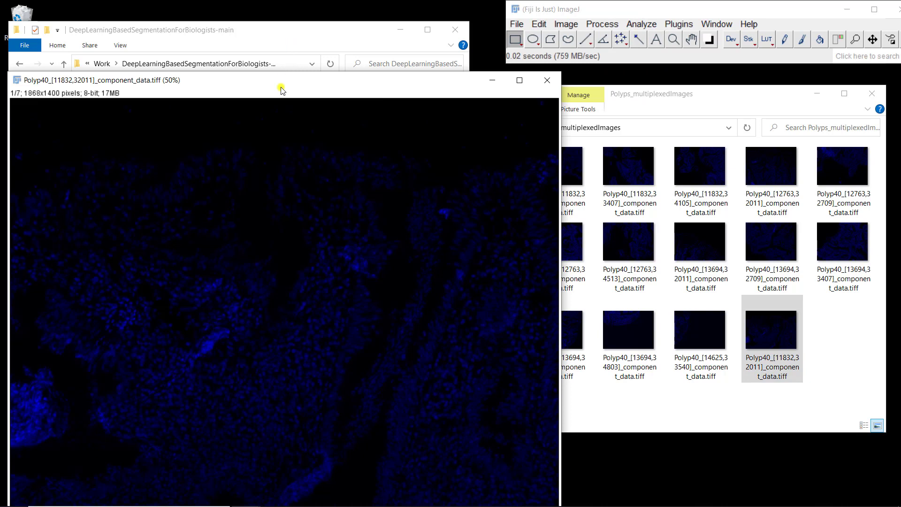
pyautogui.moveTo(280, 89); pyautogui.dragTo(340, 29)
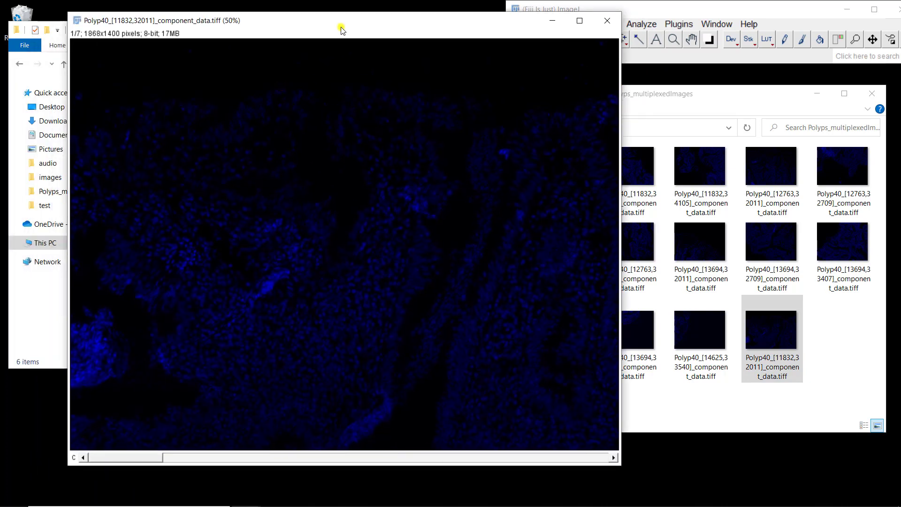
pyautogui.scroll(-1, 341, 30)
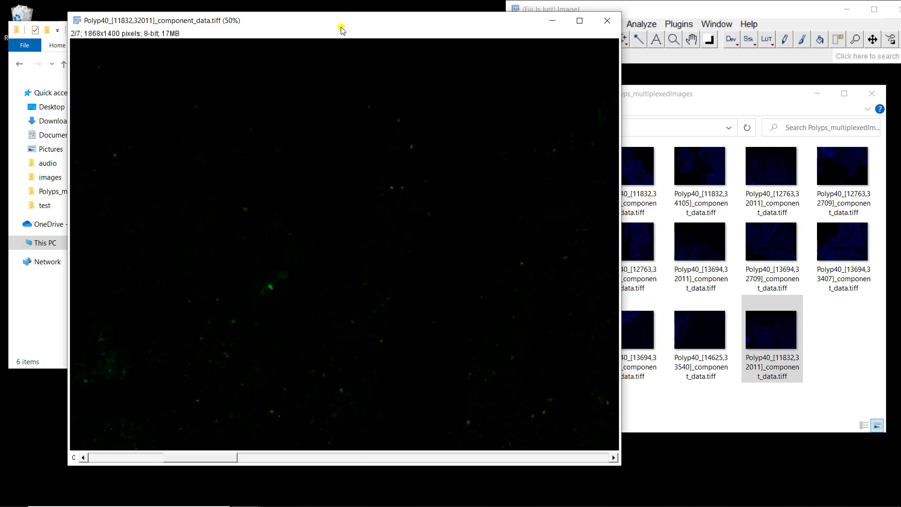
pyautogui.scroll(-1, 341, 29)
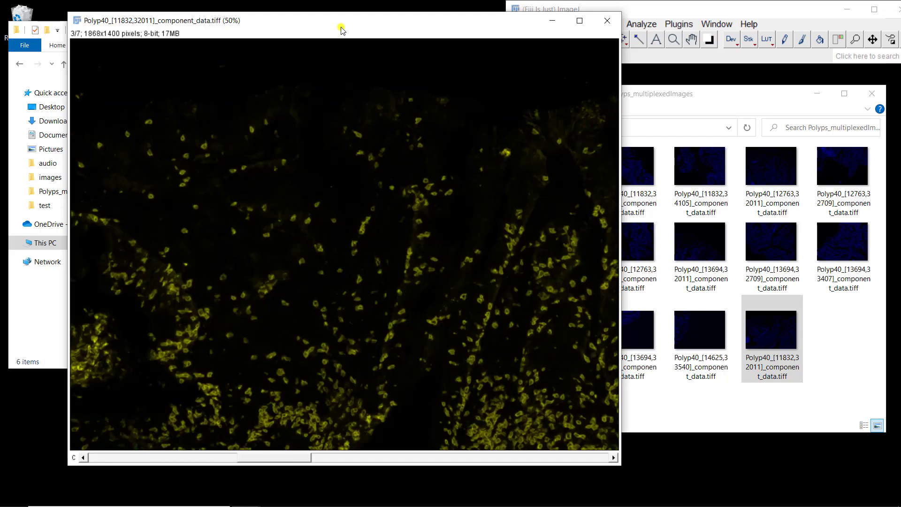
pyautogui.scroll(-1, 342, 30)
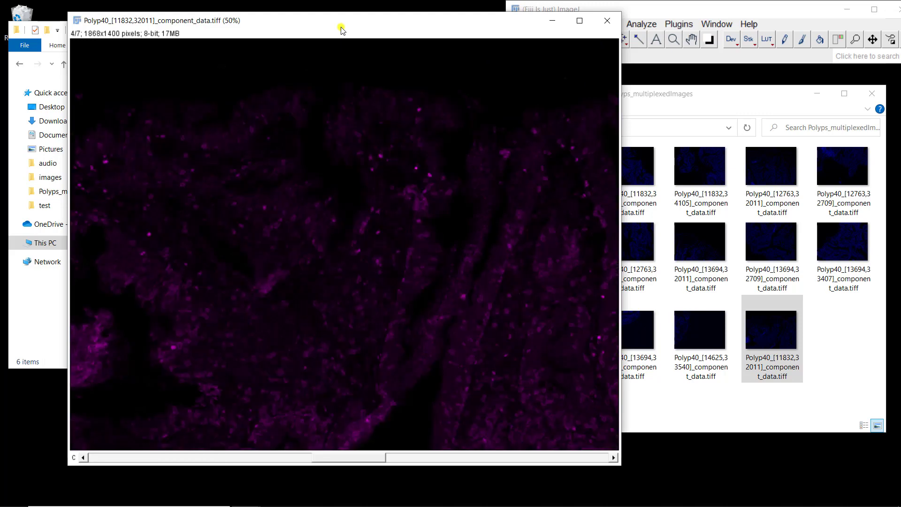
pyautogui.scroll(-1, 341, 29)
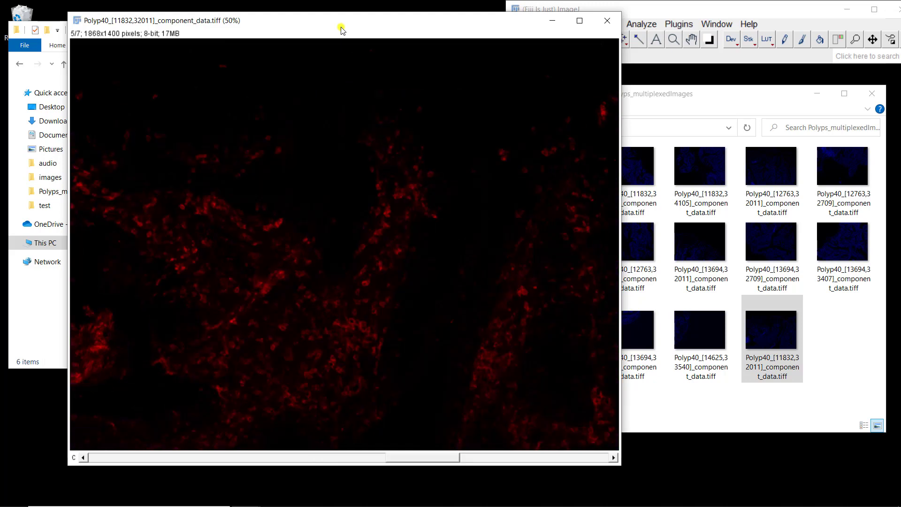
pyautogui.scroll(-1, 341, 30)
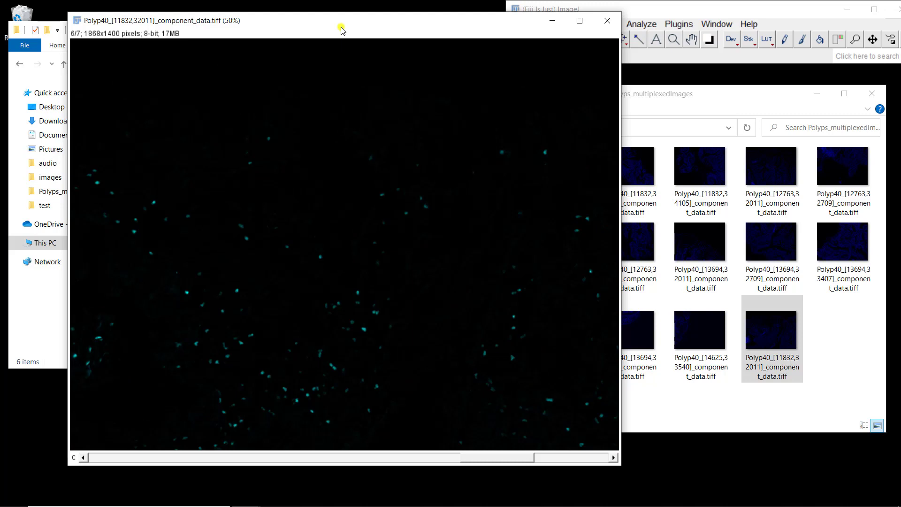
pyautogui.scroll(-1, 341, 30)
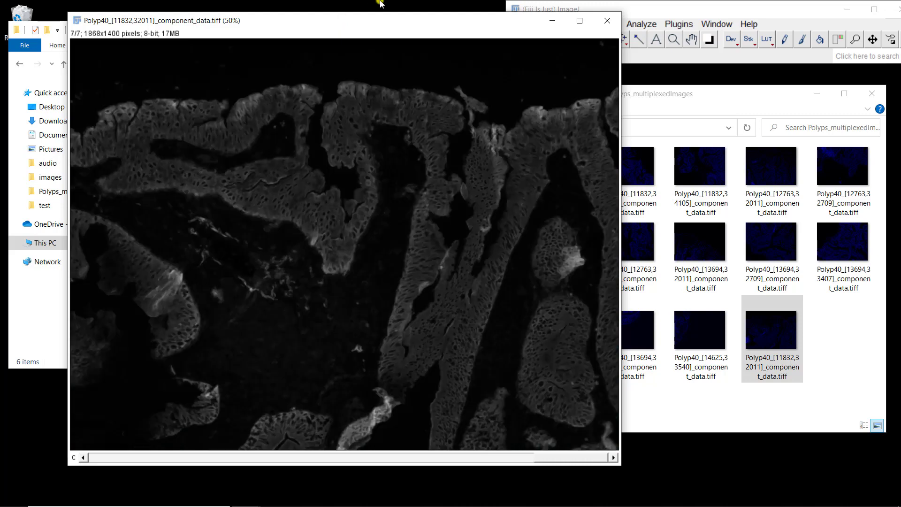
pyautogui.click(607, 21)
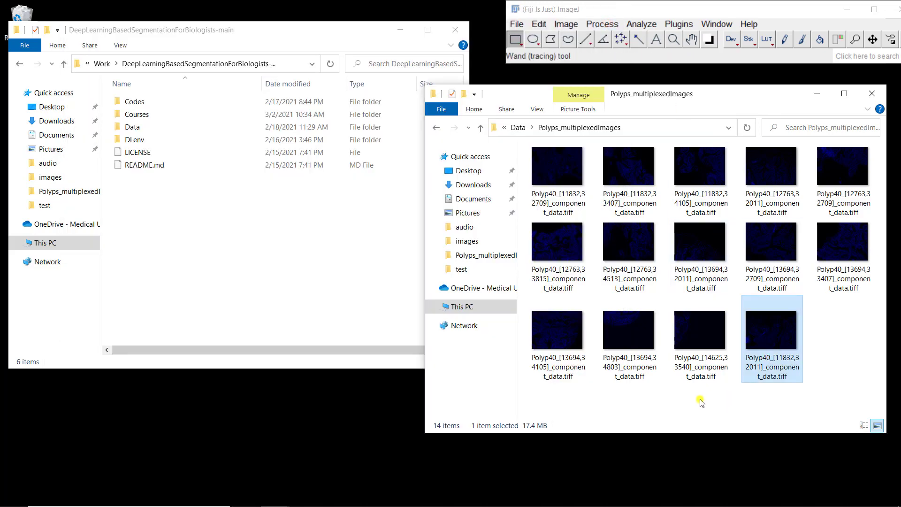
# Step: Create a new folder named 'imges' inside Polyps_multiplexedImages
pyautogui.click(688, 411)
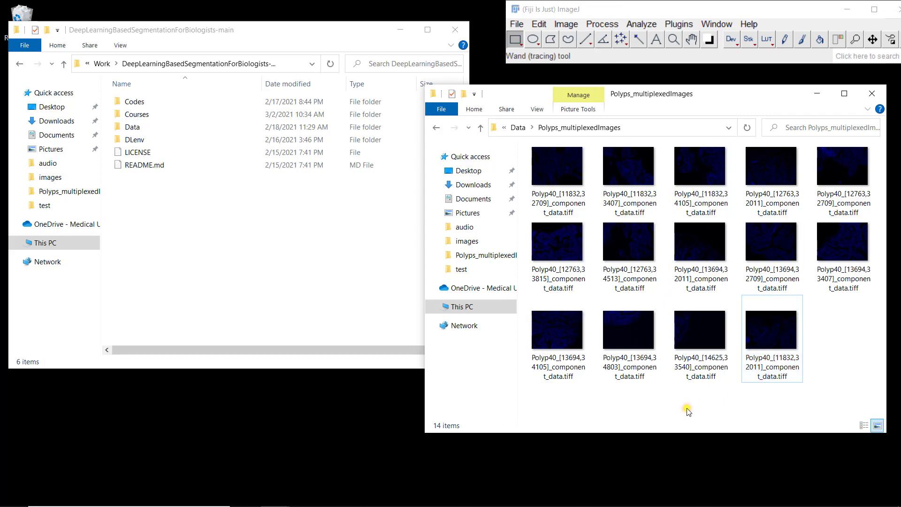
pyautogui.rightClick(687, 410)
pyautogui.moveTo(602, 384)
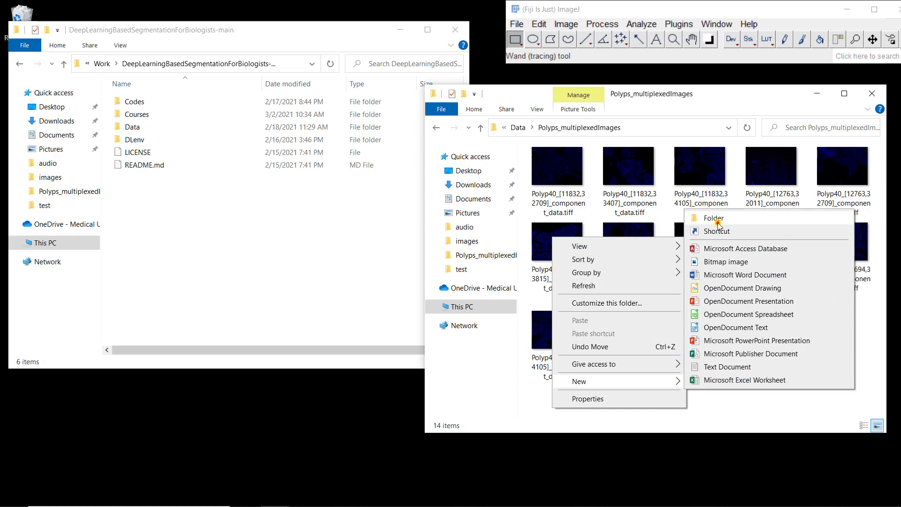
pyautogui.click(719, 222)
pyautogui.write('im')
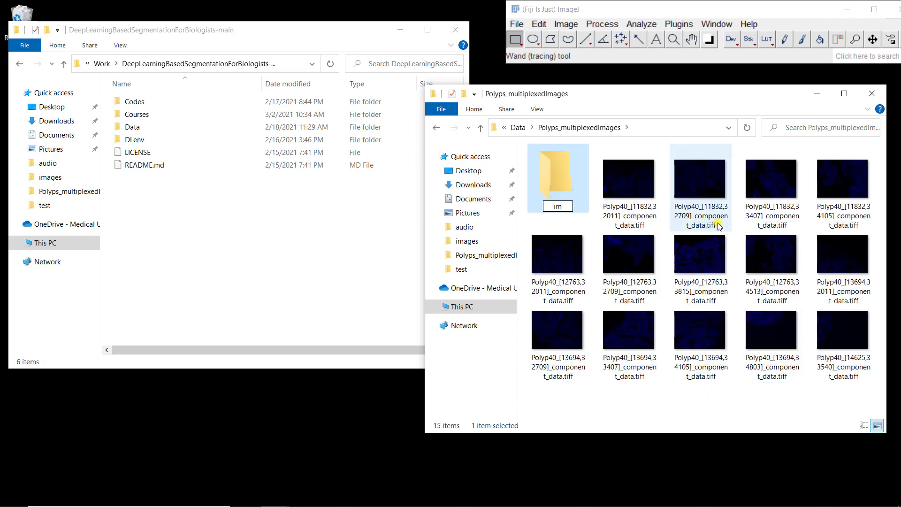
pyautogui.write('imges')
pyautogui.press('Return')
# Step: Move all 14 Polyp40 TIFF images into the imges folder
pyautogui.hotkey('ctrl', 'a')
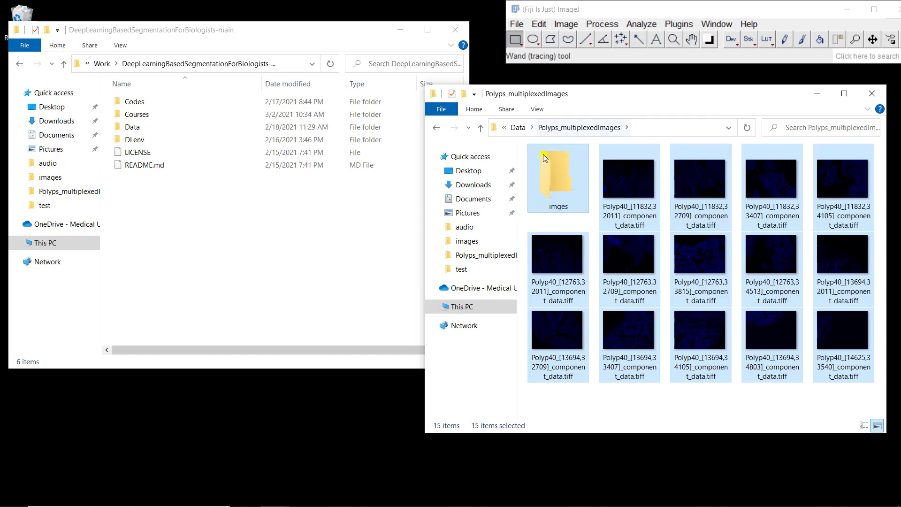
pyautogui.keyDown('ctrl'); pyautogui.click(569, 188); pyautogui.keyUp('ctrl')
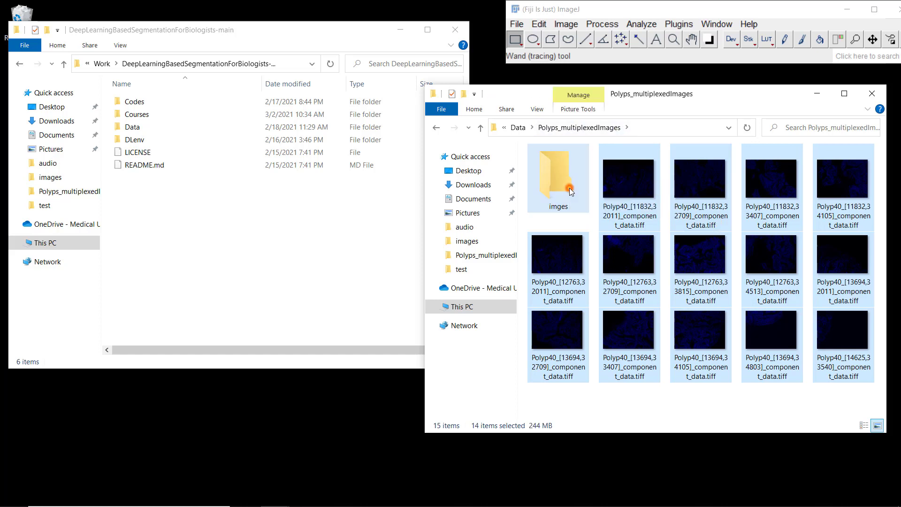
pyautogui.moveTo(609, 189); pyautogui.dragTo(545, 202)
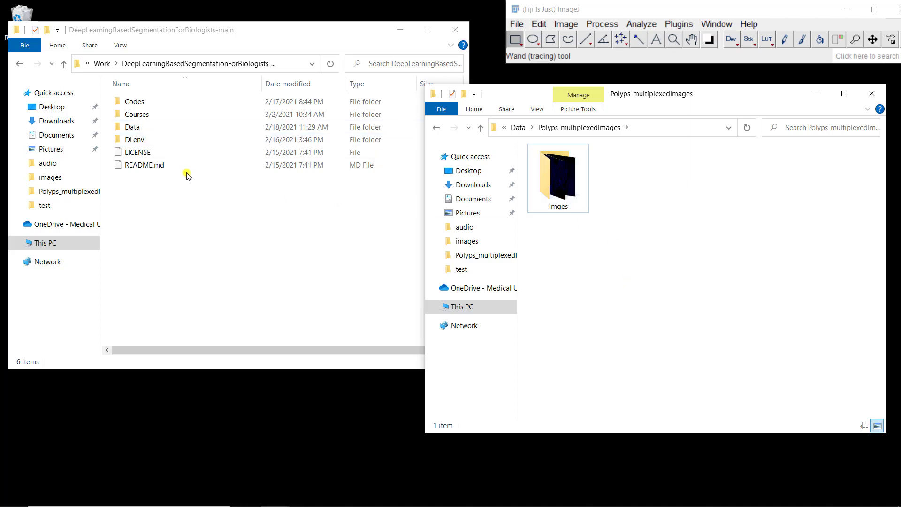
# Step: Browse to Codes > MaskRCNN > datasets > Nuclei and copy the combined_results folder
pyautogui.doubleClick(137, 102)
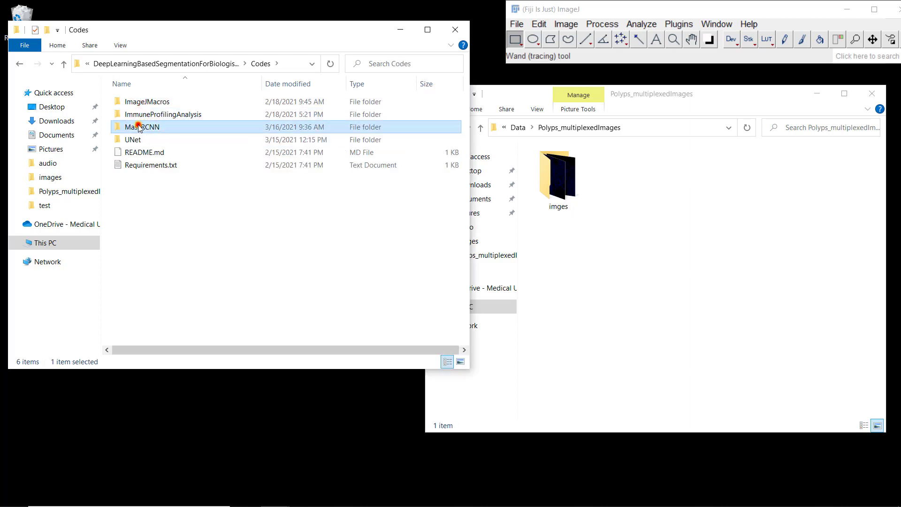
pyautogui.doubleClick(139, 127)
pyautogui.doubleClick(137, 141)
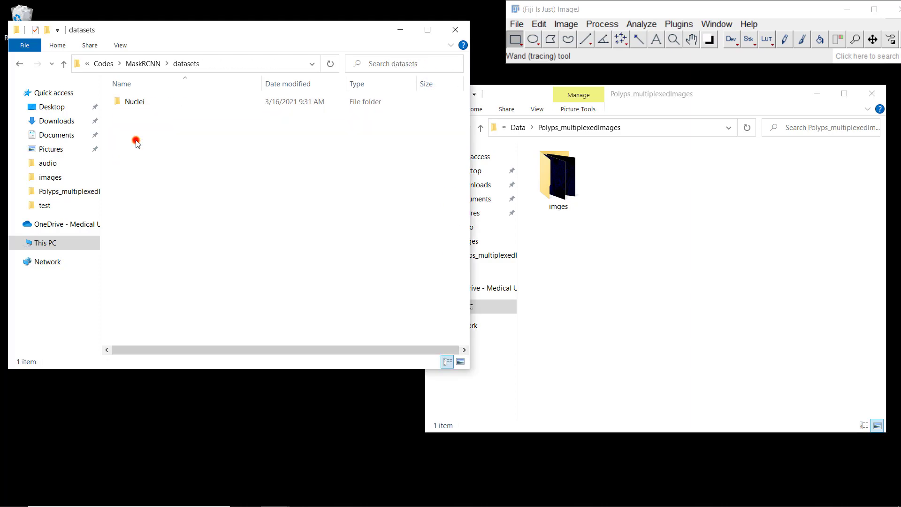
pyautogui.doubleClick(136, 100)
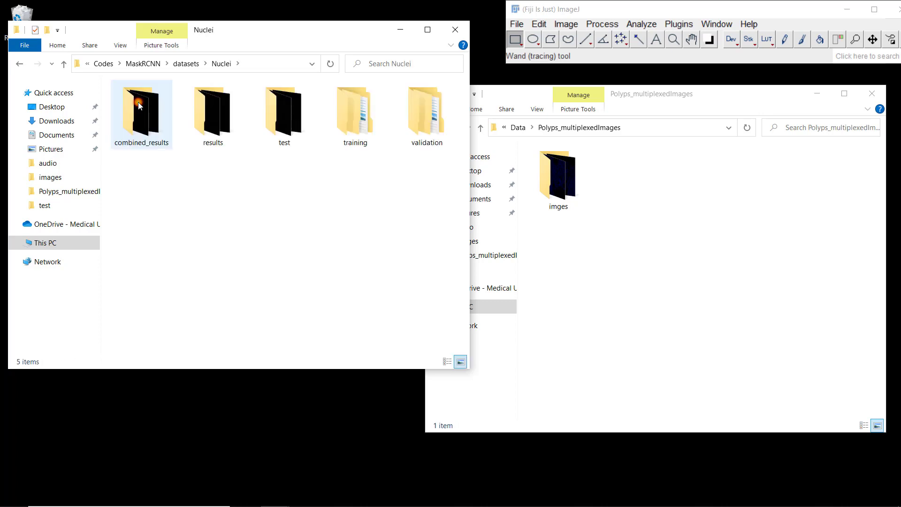
pyautogui.click(138, 106)
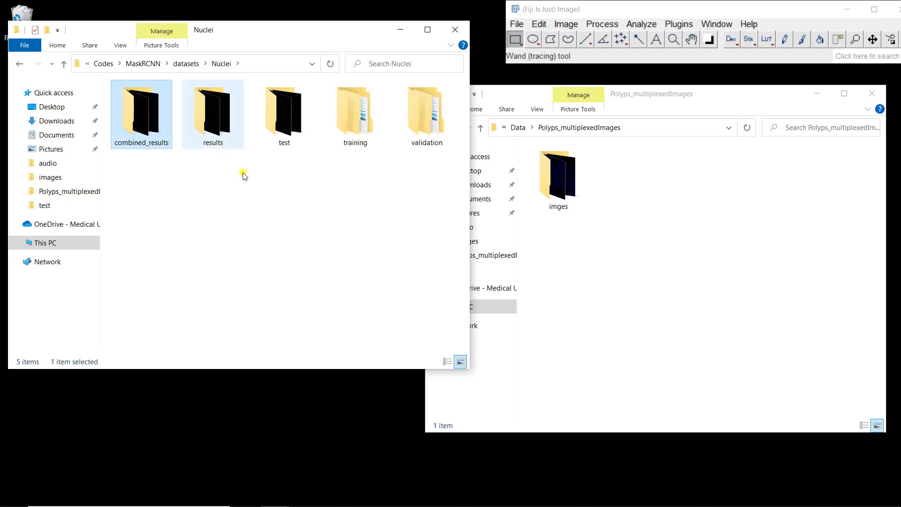
# Step: Paste combined_results into Polyps_multiplexedImages and rename the copy 'nuclei'
pyautogui.click(760, 260)
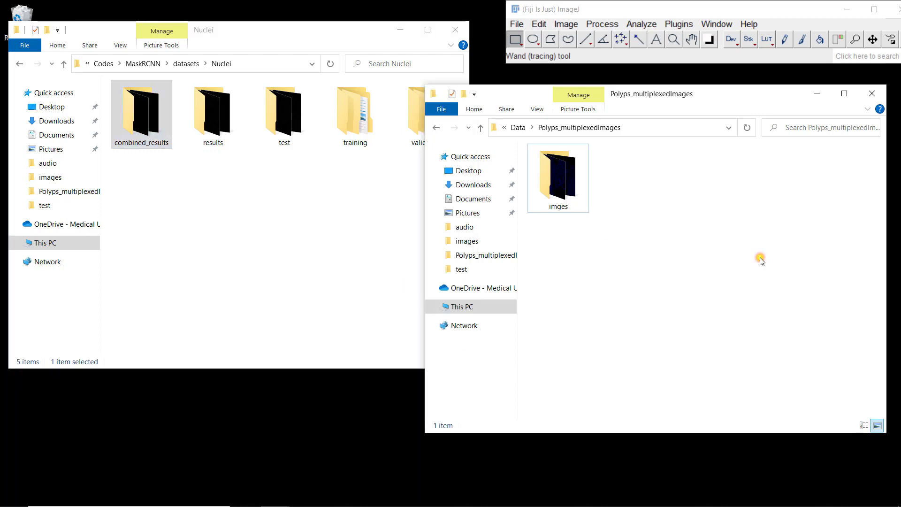
pyautogui.hotkey('ctrl', 'v')
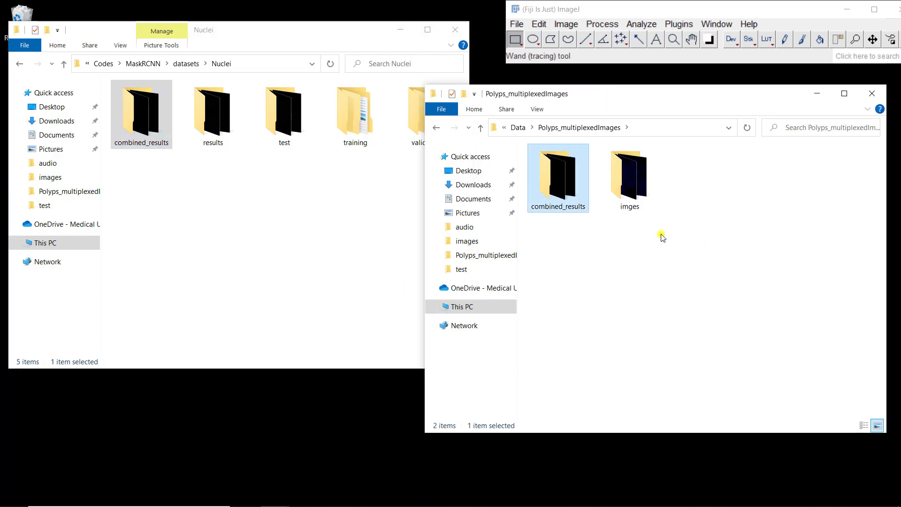
pyautogui.click(575, 205)
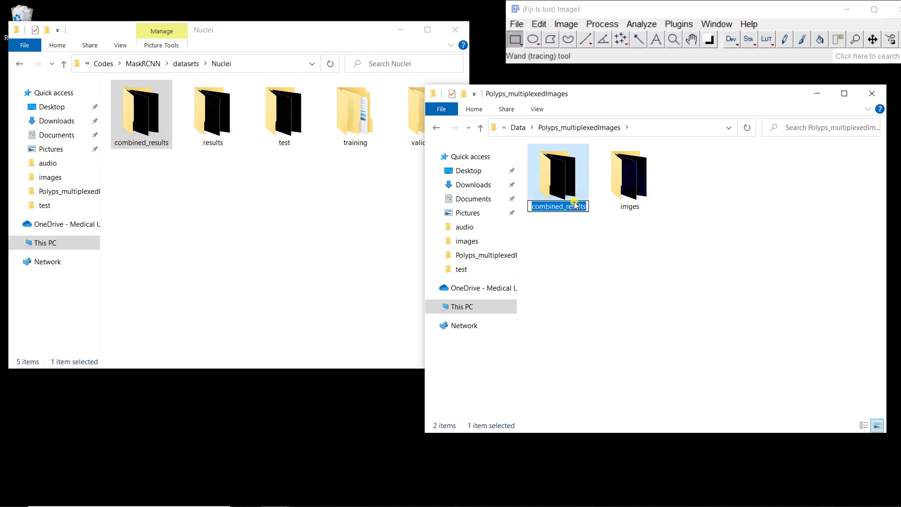
pyautogui.write('nuc')
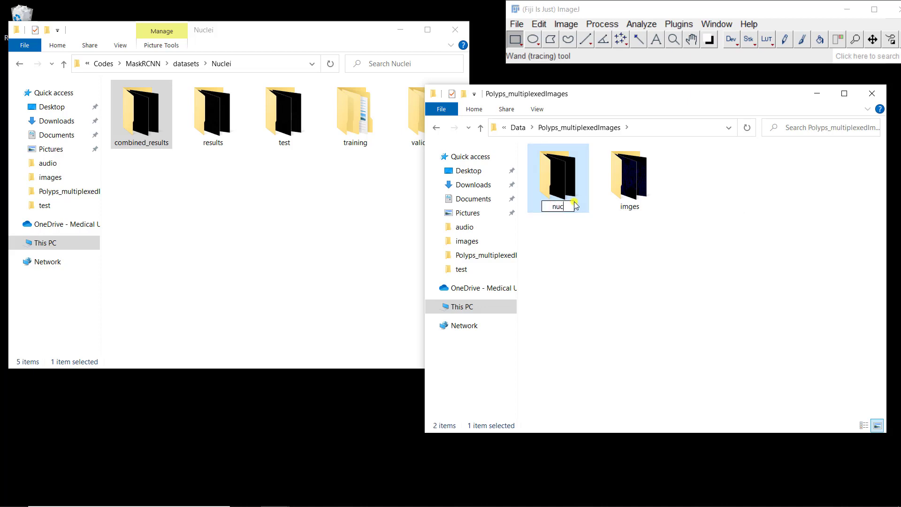
pyautogui.write('lei')
pyautogui.press('Return')
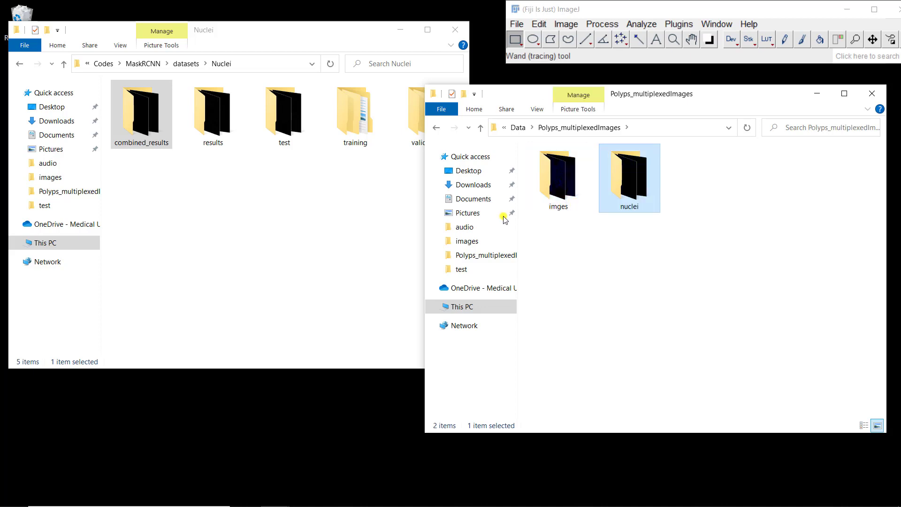
pyautogui.click(107, 66)
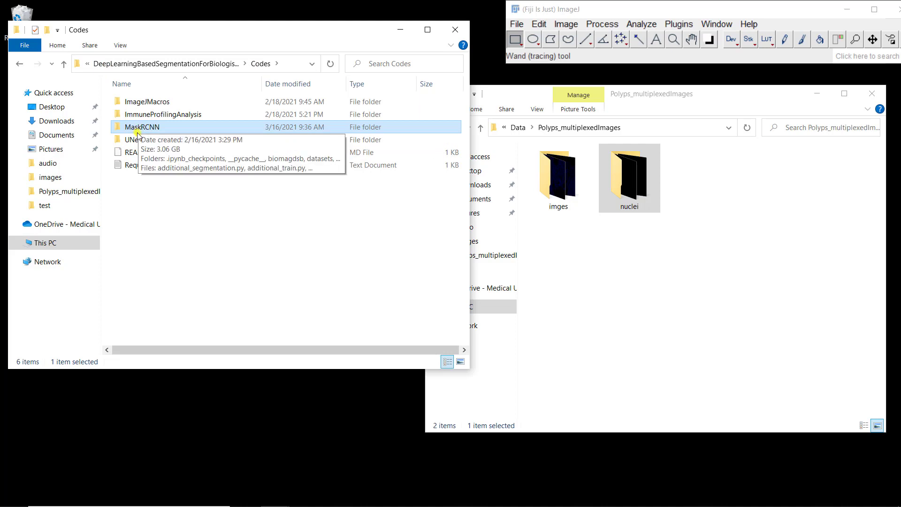
# Step: Browse to Codes > UNet > datasets > EpitheliumStroma and copy the results_classes folder
pyautogui.doubleClick(133, 139)
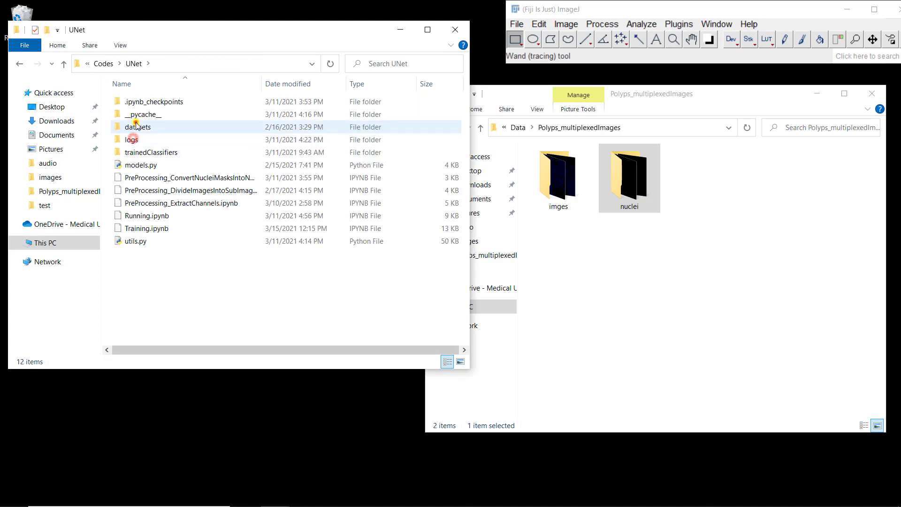
pyautogui.doubleClick(137, 126)
pyautogui.doubleClick(139, 102)
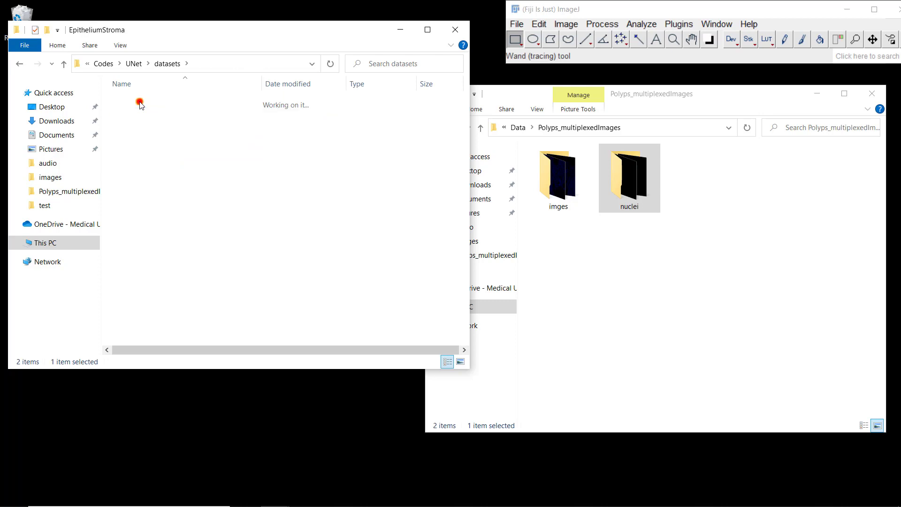
pyautogui.click(139, 103)
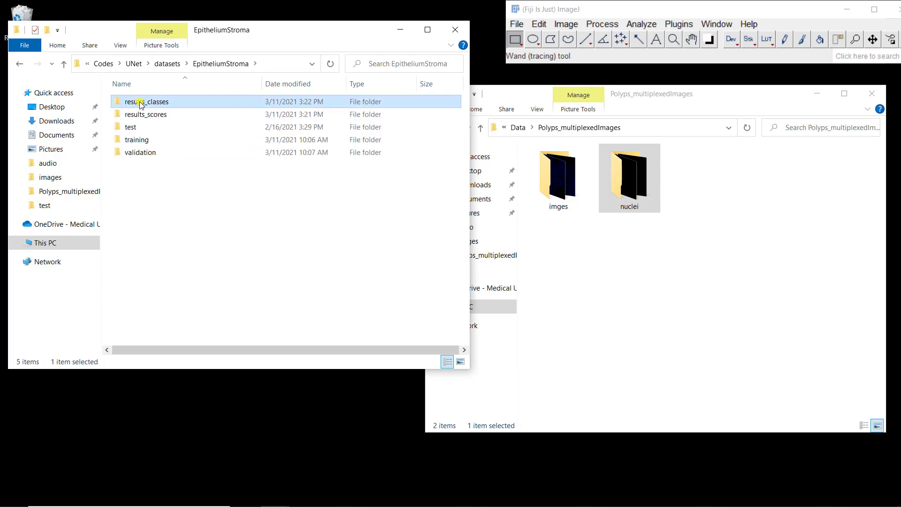
# Step: Paste results_classes into Polyps_multiplexedImages and rename the copy 'tissue'
pyautogui.click(699, 367)
pyautogui.hotkey('ctrl', 'v')
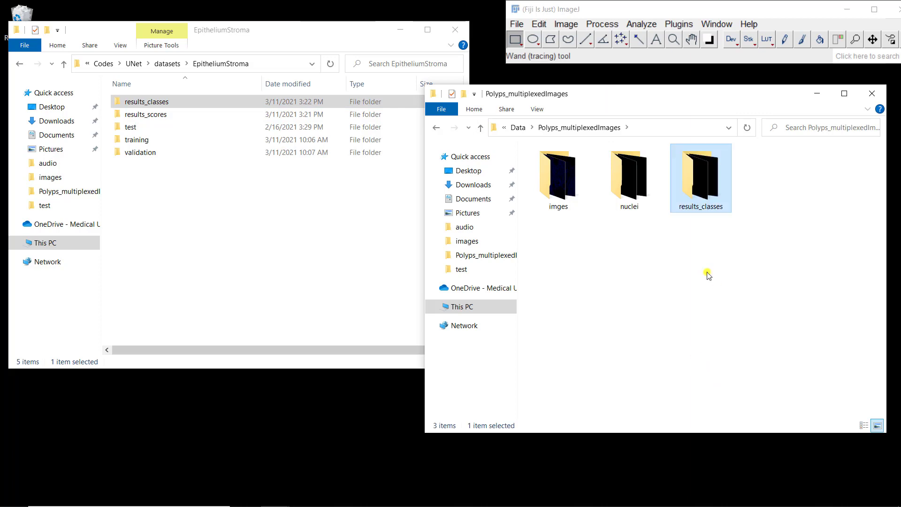
pyautogui.press('F2')
pyautogui.write('t')
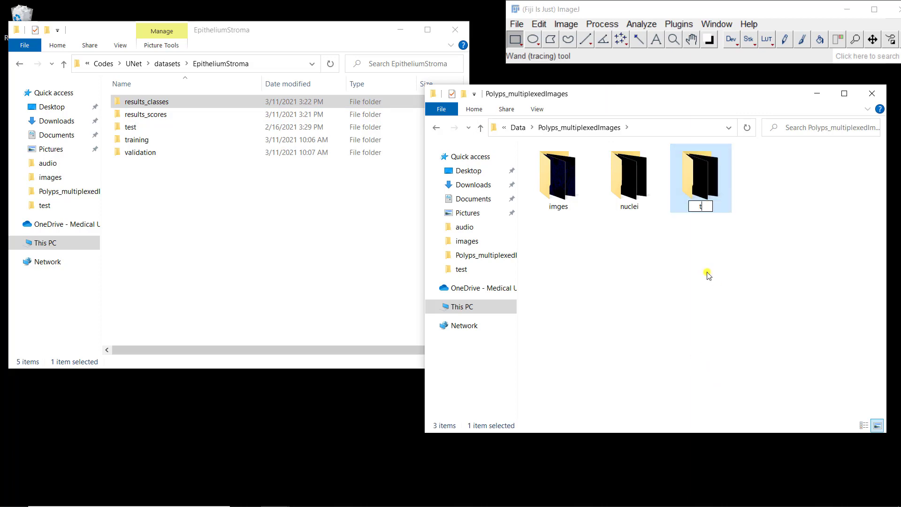
pyautogui.write('issue')
pyautogui.press('Return')
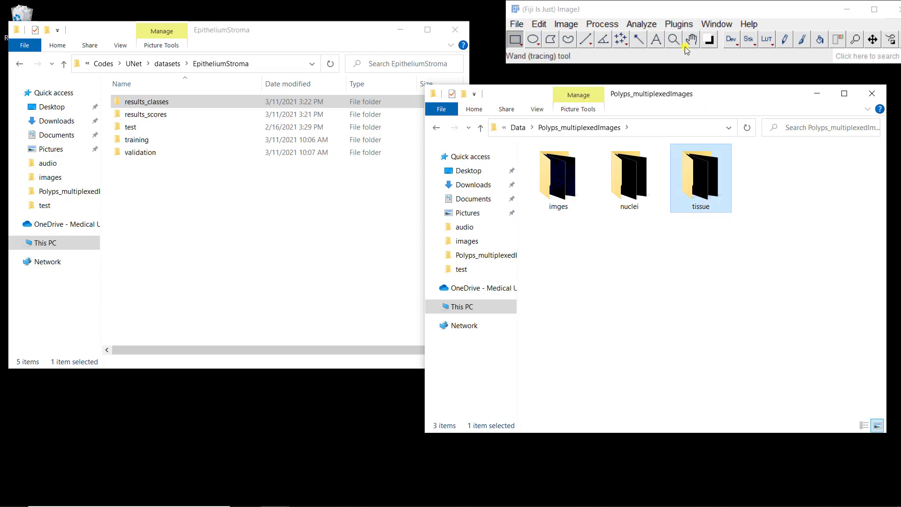
# Step: Launch the Annotater plugin and browse to Work > DeepLearningBasedSegmentationForBiologist > Data > Polyps_multiplexedImages > imges
pyautogui.click(686, 25)
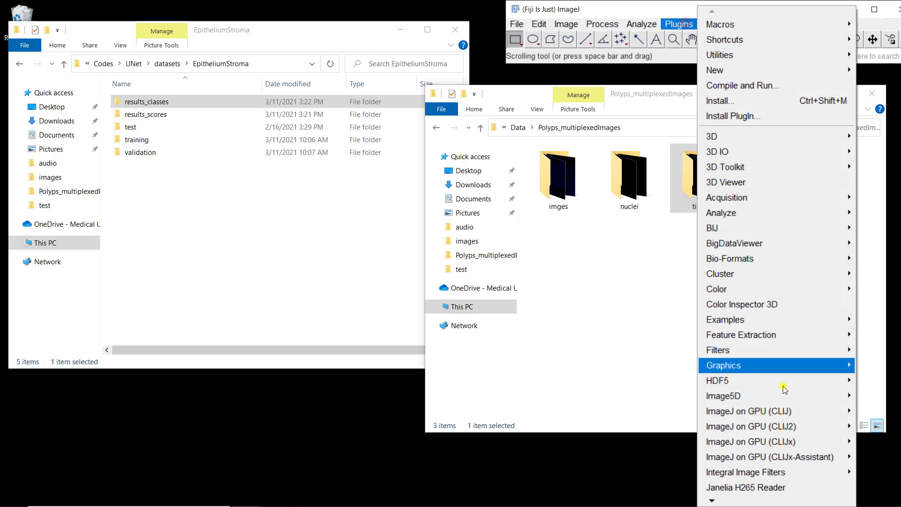
pyautogui.moveTo(717, 501)
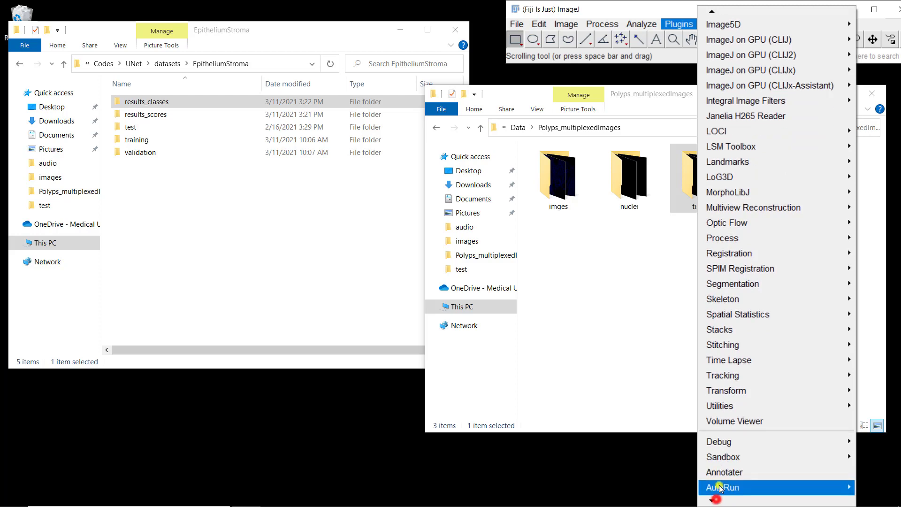
pyautogui.click(721, 473)
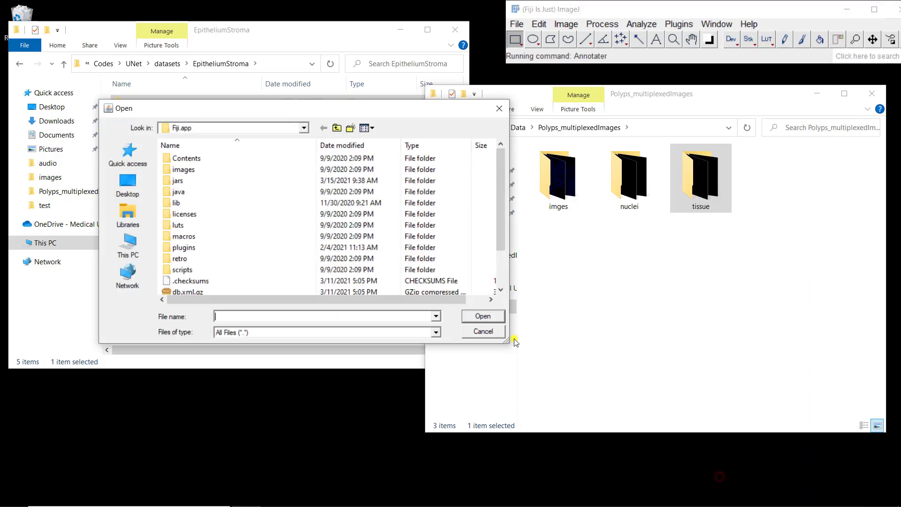
pyautogui.click(304, 128)
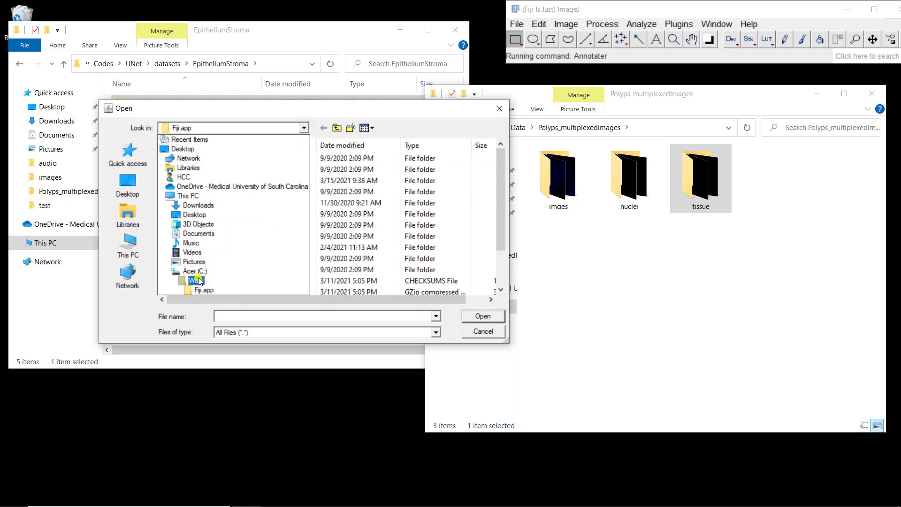
pyautogui.click(198, 280)
pyautogui.doubleClick(217, 170)
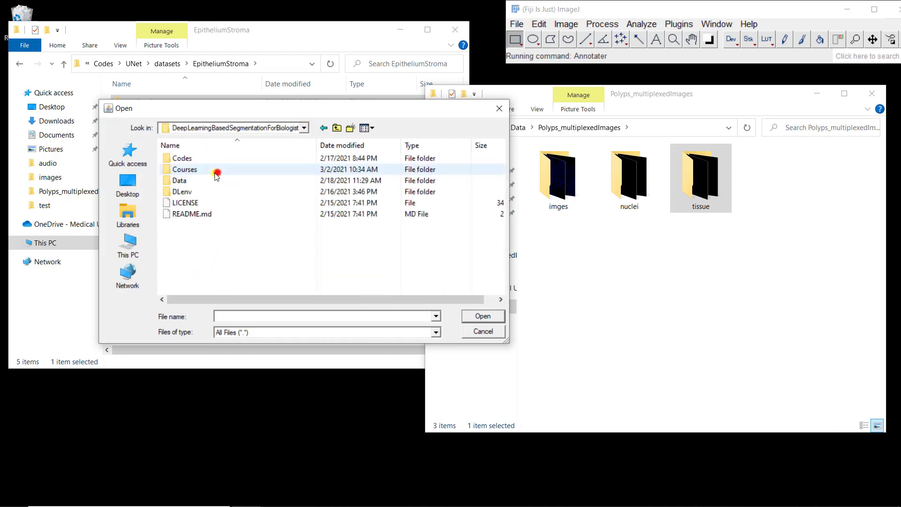
pyautogui.doubleClick(187, 180)
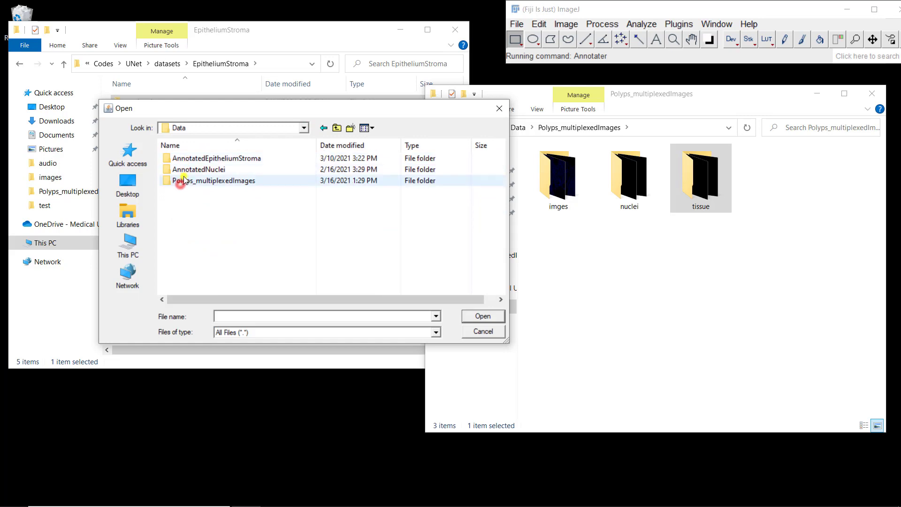
pyautogui.doubleClick(186, 181)
pyautogui.doubleClick(197, 183)
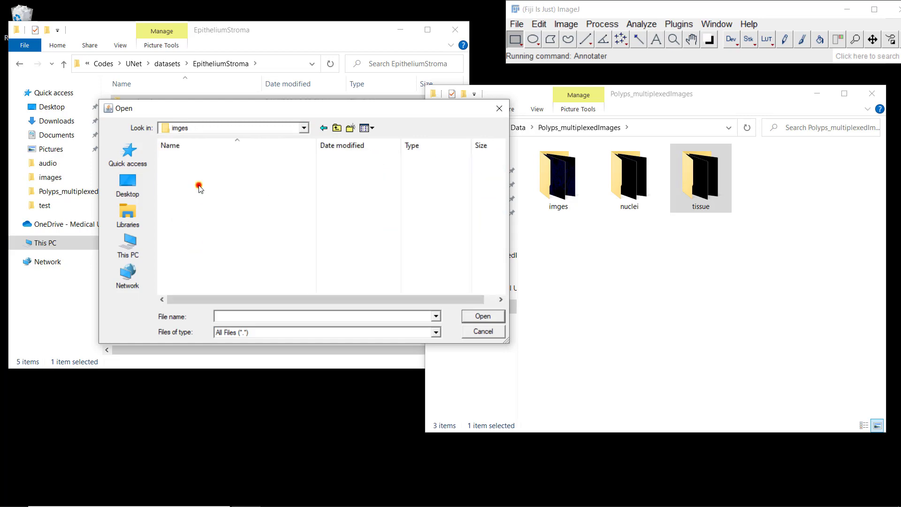
# Step: Open the first Polyp40 image and display only Channel1
pyautogui.doubleClick(196, 183)
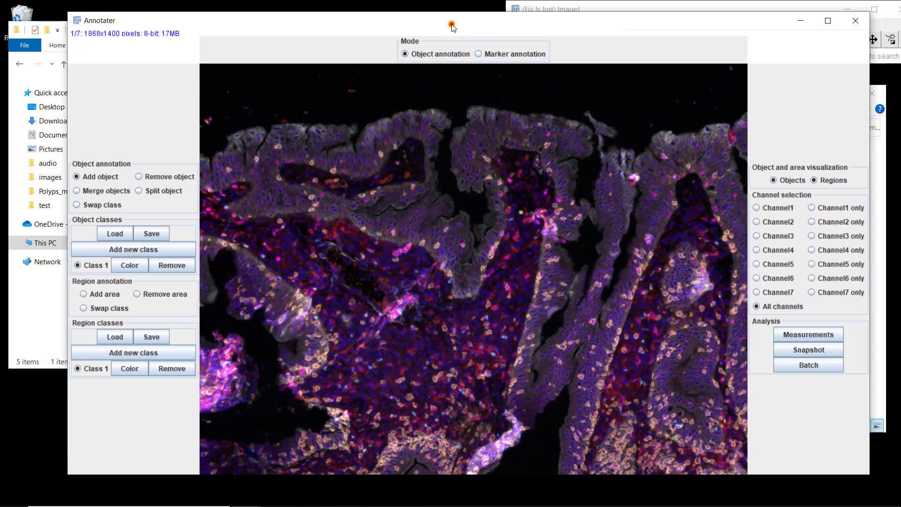
pyautogui.moveTo(452, 28); pyautogui.dragTo(423, 24)
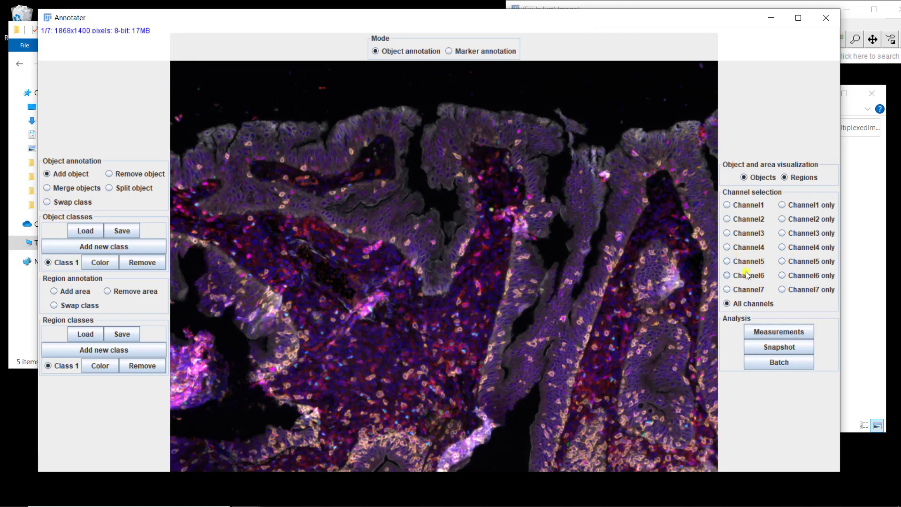
pyautogui.click(803, 207)
# Step: Open Brightness/Contrast and lower channel 1's maximum to 202
pyautogui.click(788, 5)
pyautogui.click(566, 24)
pyautogui.moveTo(575, 59)
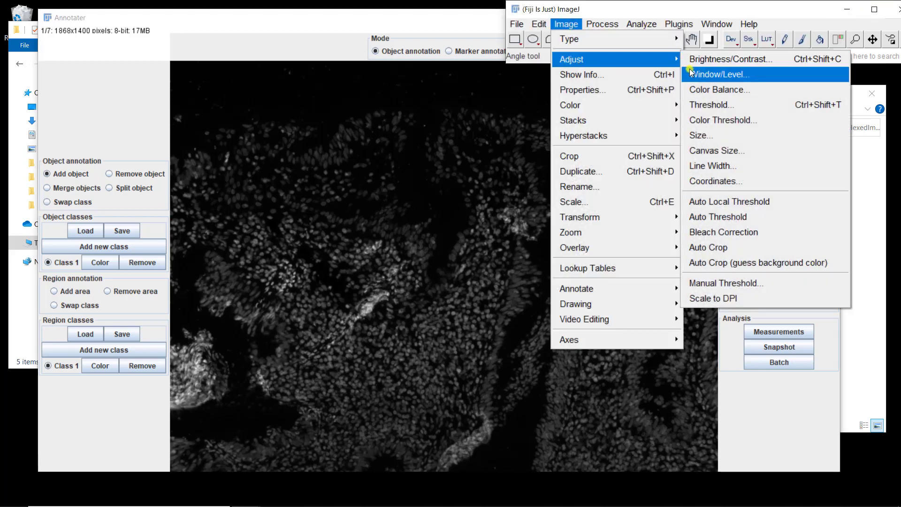
pyautogui.click(699, 64)
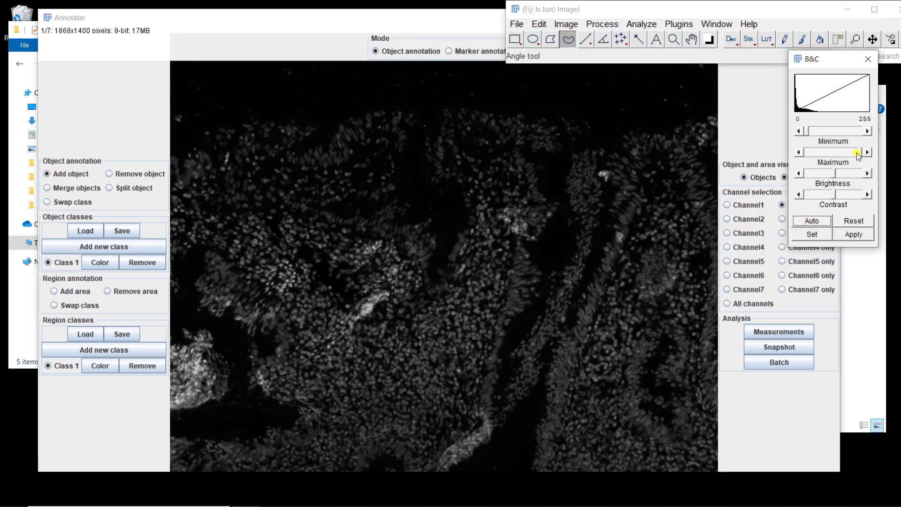
pyautogui.moveTo(860, 155); pyautogui.dragTo(849, 154)
# Step: Show only Channel4 and raise its display minimum to 36
pyautogui.click(774, 140)
pyautogui.click(805, 232)
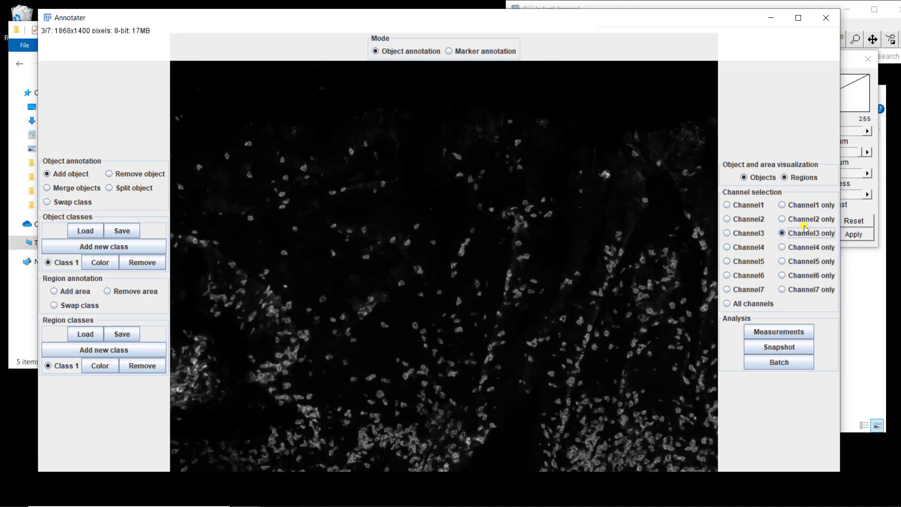
pyautogui.click(805, 247)
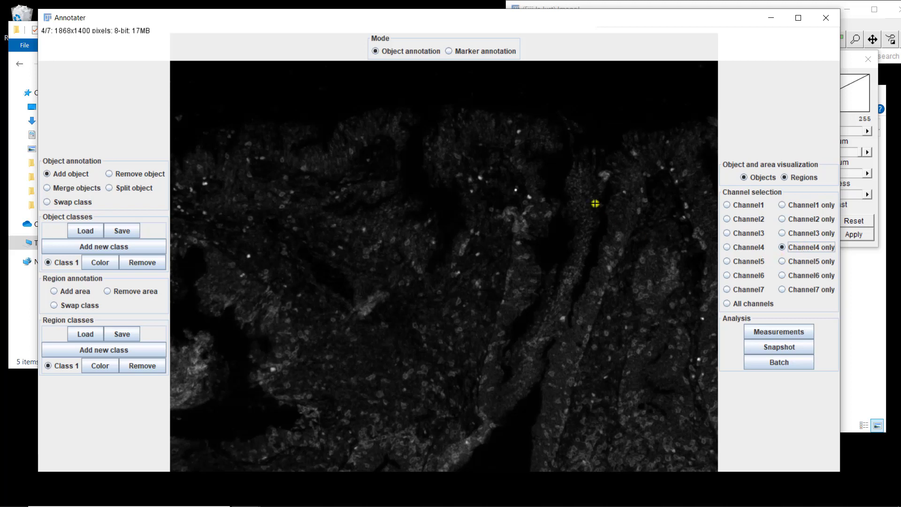
pyautogui.click(851, 60)
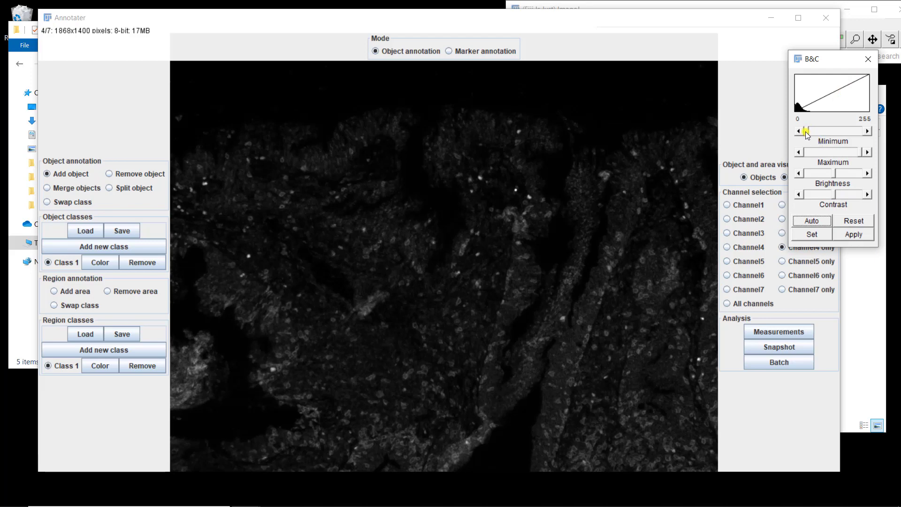
pyautogui.moveTo(808, 132); pyautogui.dragTo(815, 133)
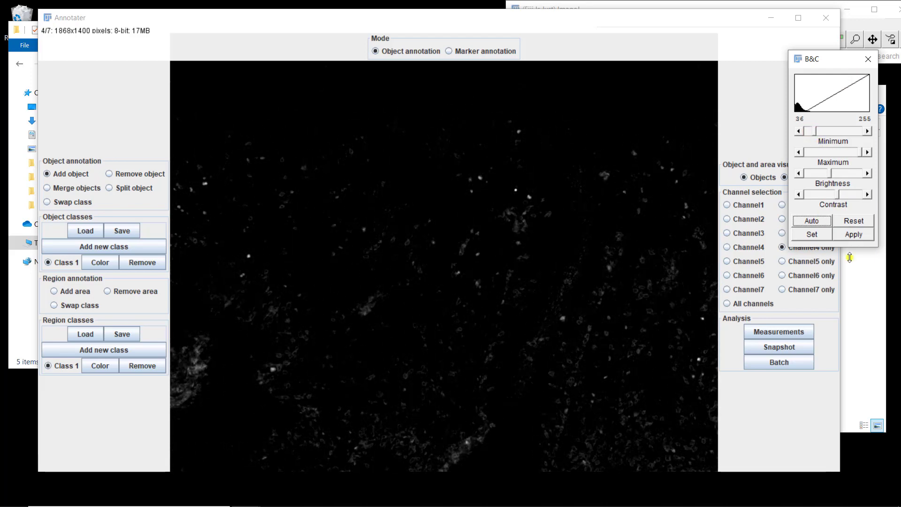
# Step: Overlay Channels 1, 5 and 7 (Channel3 briefly added then removed), then switch to All channels
pyautogui.click(742, 206)
pyautogui.click(733, 238)
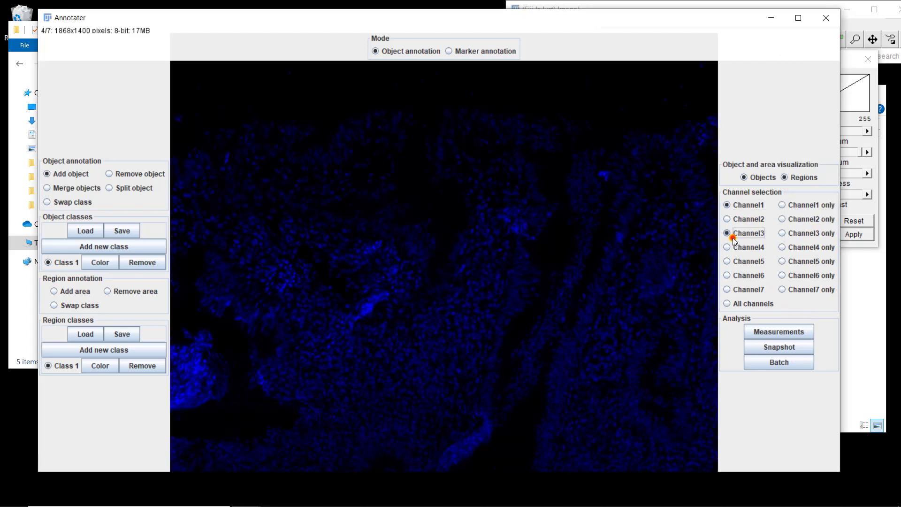
pyautogui.click(742, 263)
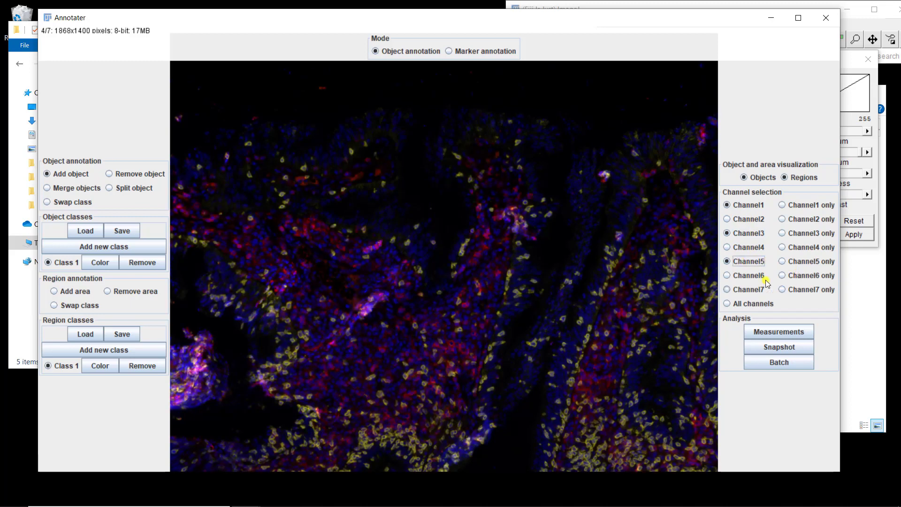
pyautogui.click(742, 238)
pyautogui.click(742, 290)
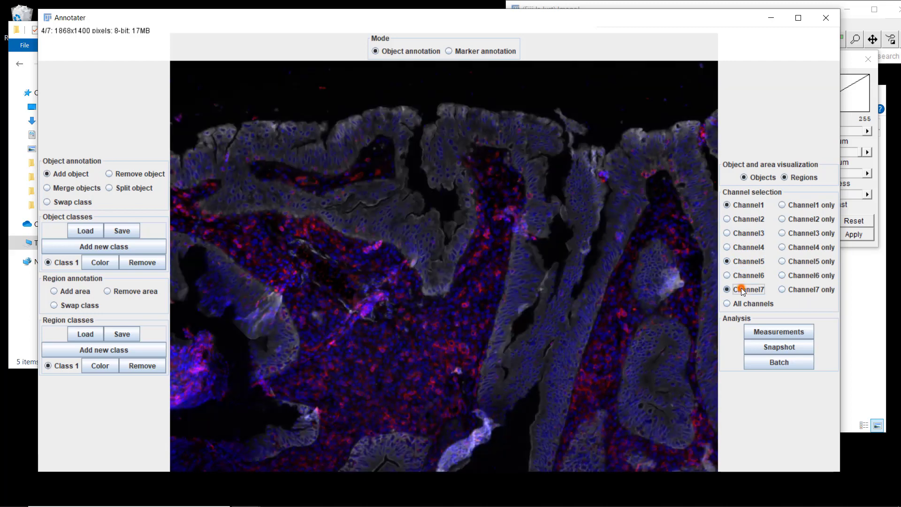
pyautogui.click(742, 303)
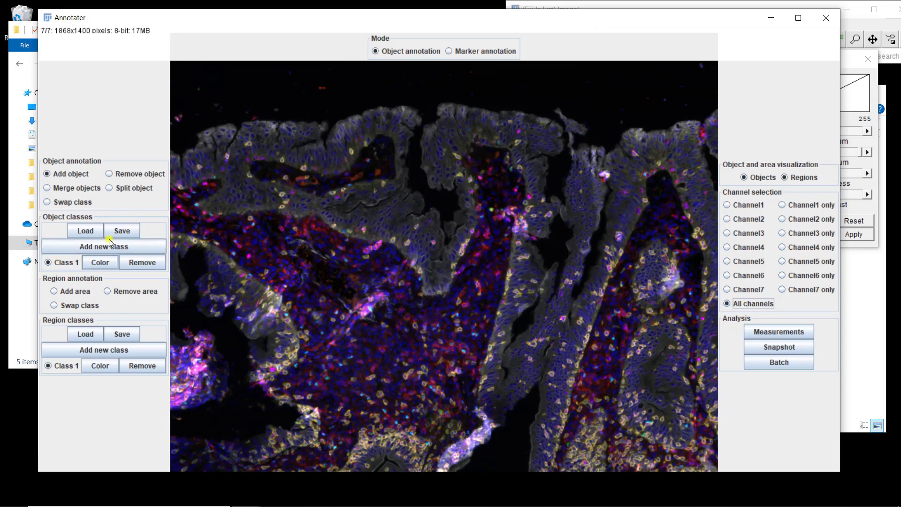
# Step: Load the first nuclei outline file from the nuclei folder into Annotater
pyautogui.click(79, 231)
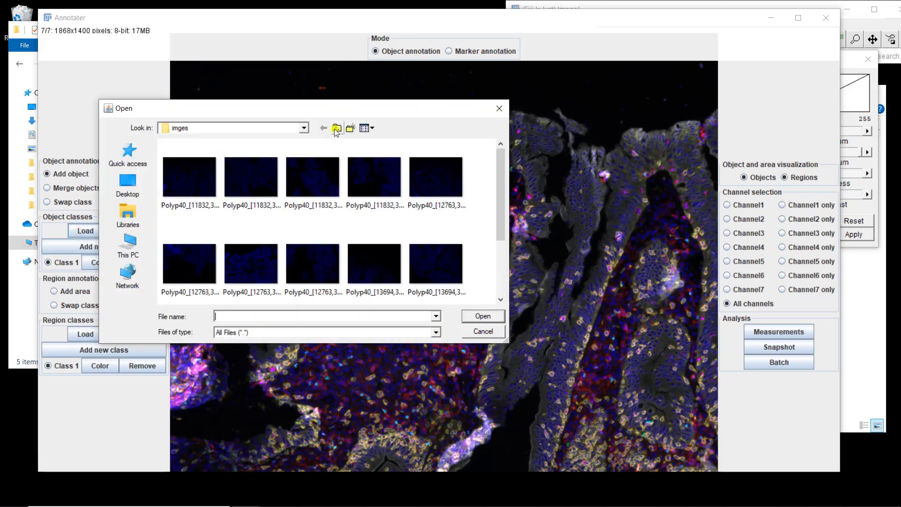
pyautogui.click(337, 129)
pyautogui.click(244, 187)
pyautogui.doubleClick(244, 187)
pyautogui.doubleClick(183, 182)
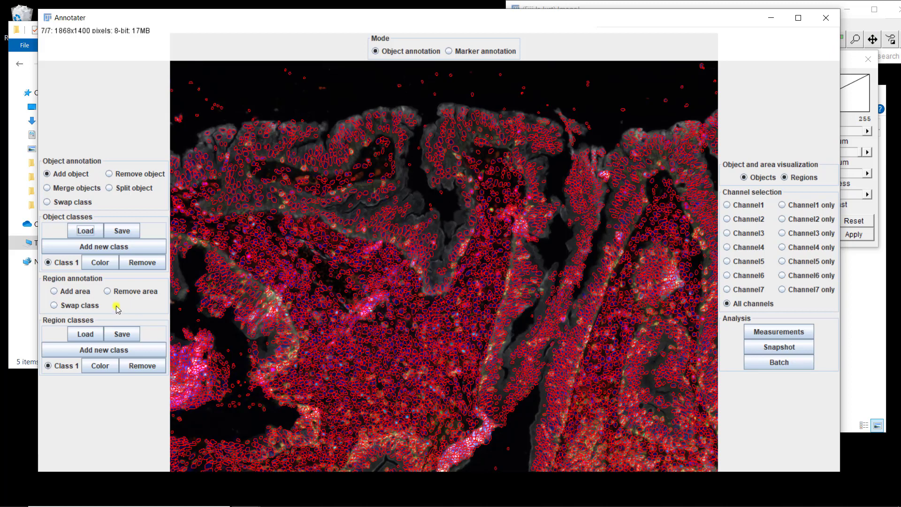
# Step: Change the Class 1 outline colour from Red to Gray
pyautogui.click(102, 266)
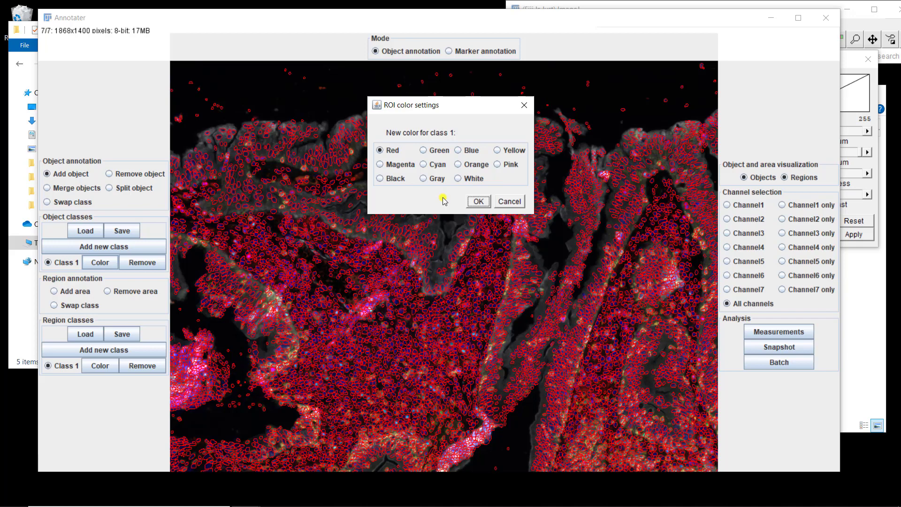
pyautogui.click(436, 179)
pyautogui.click(486, 201)
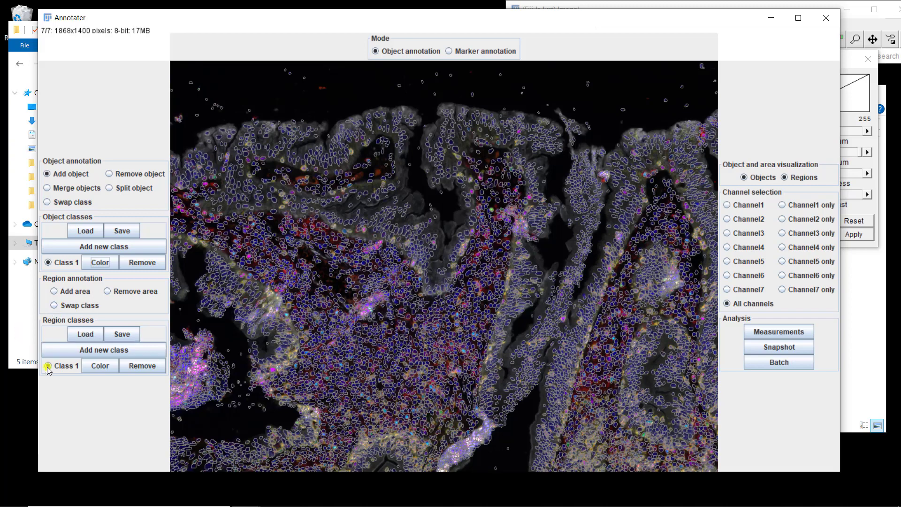
# Step: Load the first Polyp40 tissue region file from the tissue folder
pyautogui.click(80, 336)
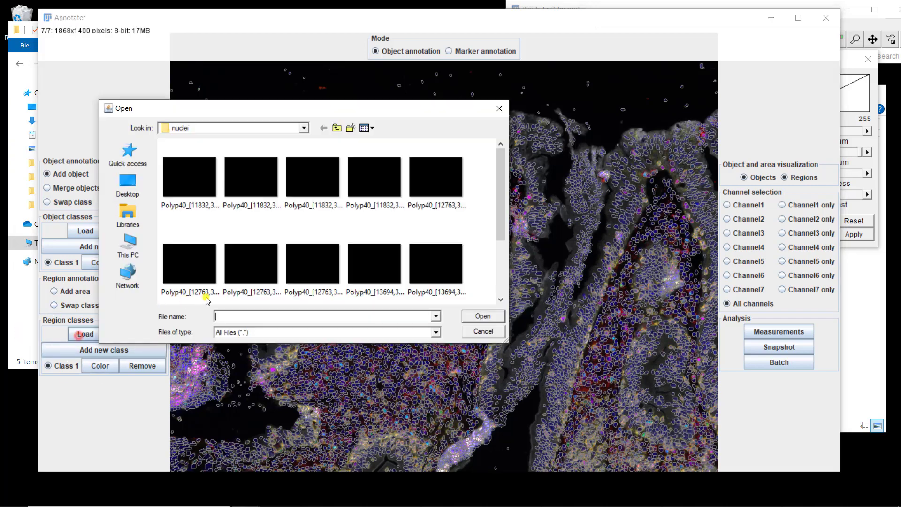
pyautogui.click(337, 127)
pyautogui.doubleClick(311, 181)
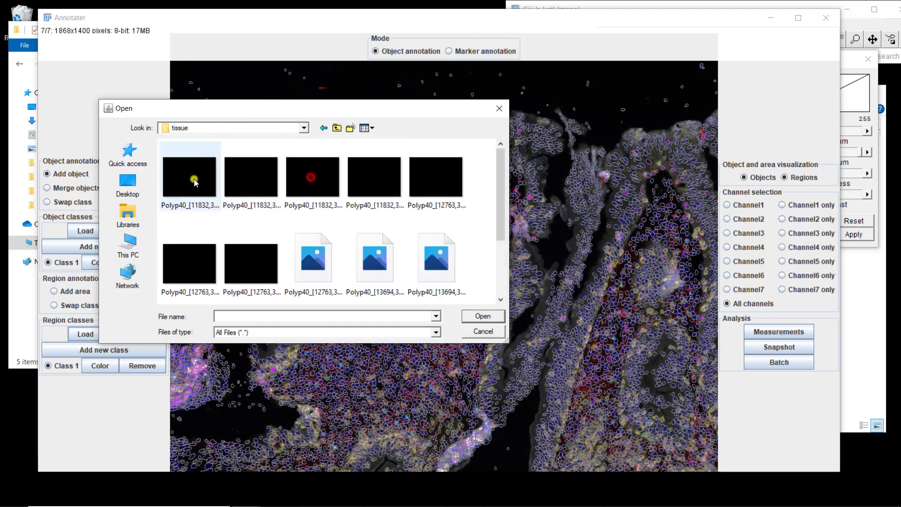
pyautogui.doubleClick(189, 176)
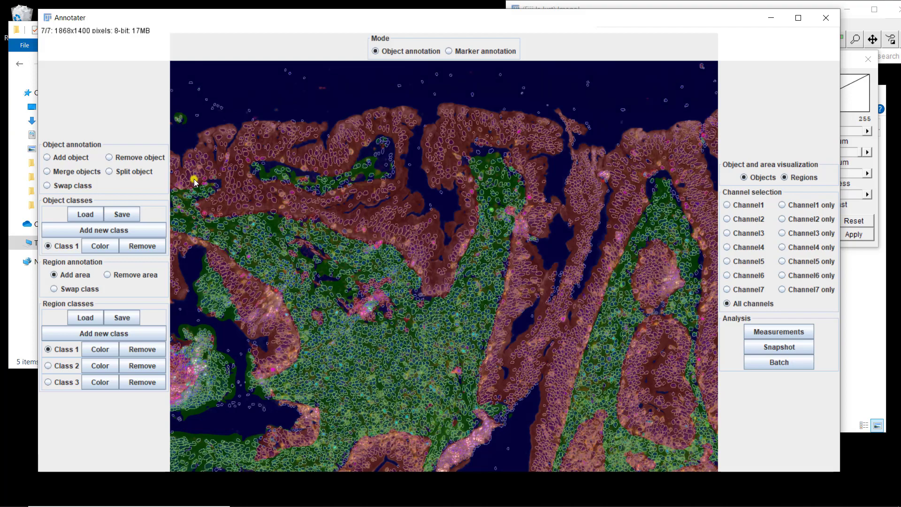
# Step: Toggle the Objects and Regions overlays, then take a snapshot showing both
pyautogui.click(791, 178)
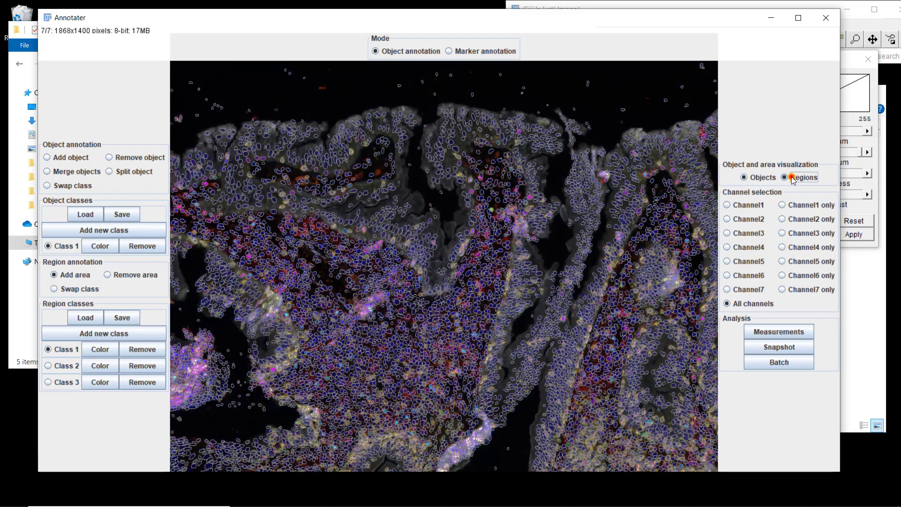
pyautogui.click(791, 178)
pyautogui.click(759, 178)
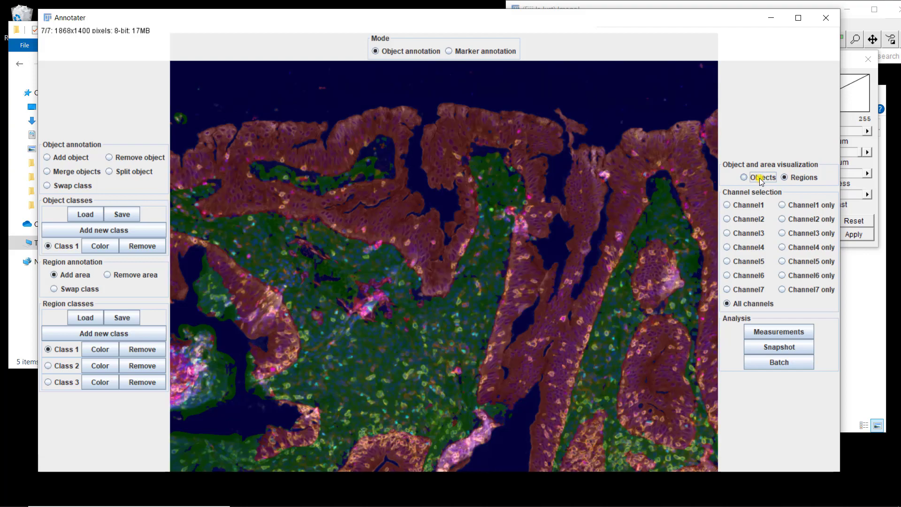
pyautogui.click(800, 177)
pyautogui.click(765, 178)
pyautogui.click(793, 178)
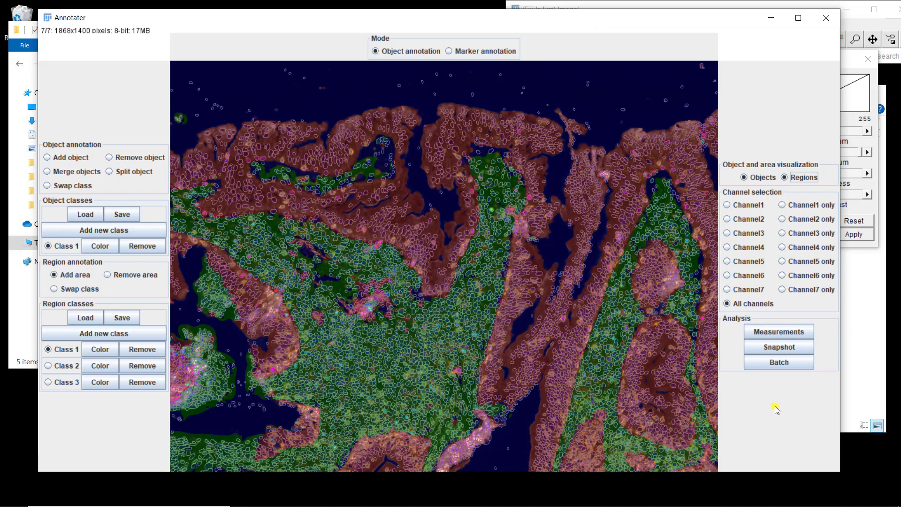
pyautogui.click(772, 348)
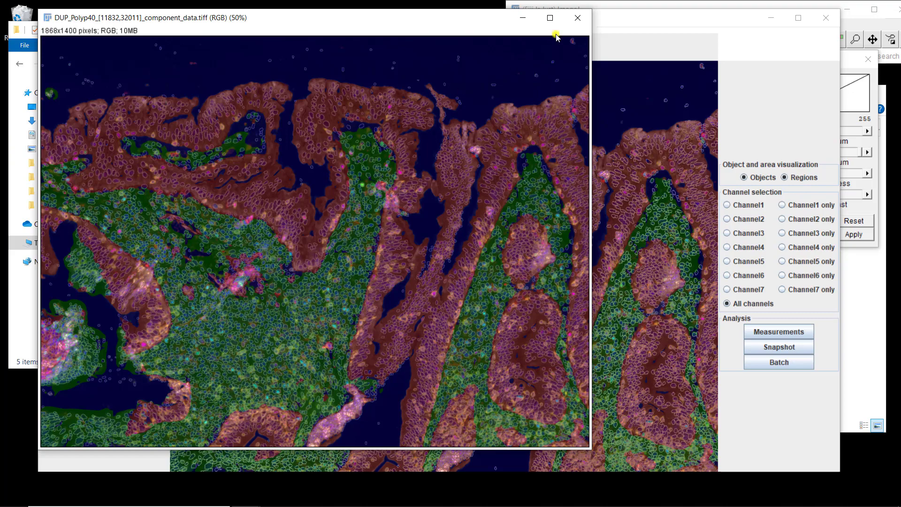
# Step: Close the snapshot, hide tissue regions, and take and close a nuclei-only snapshot
pyautogui.click(577, 19)
pyautogui.click(793, 178)
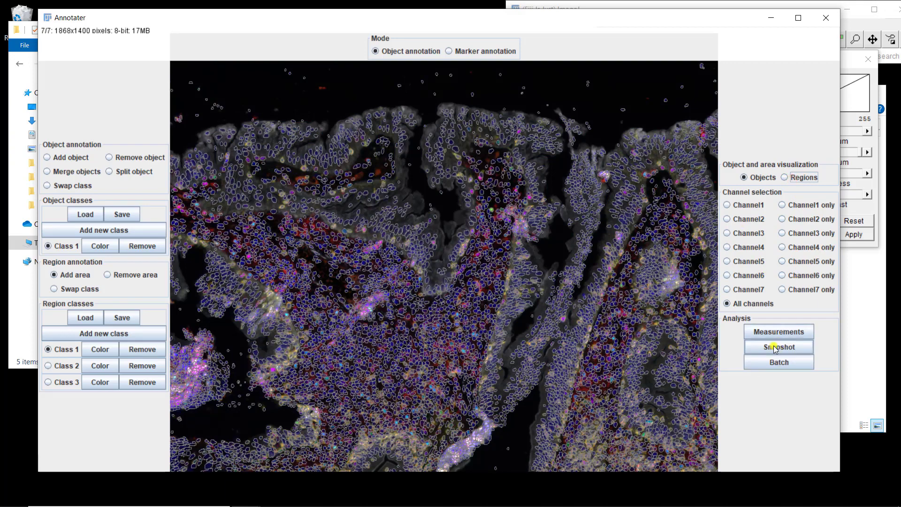
pyautogui.click(777, 347)
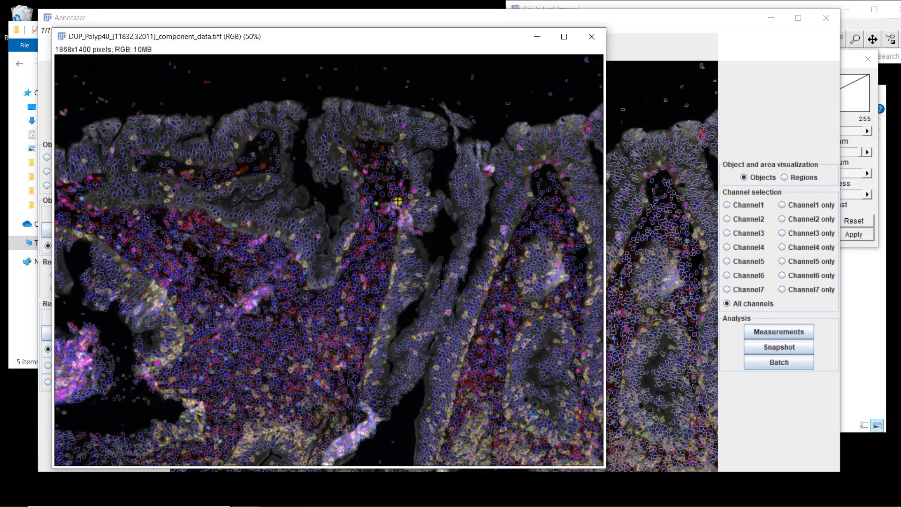
pyautogui.click(591, 36)
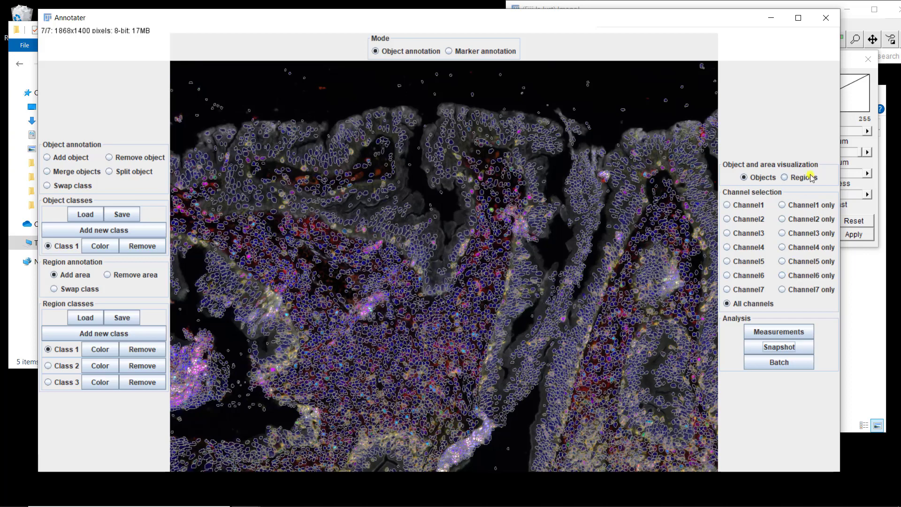
# Step: Enable Mean gray value in Set Measurements, then measure every nucleus for Area and channel means
pyautogui.click(782, 4)
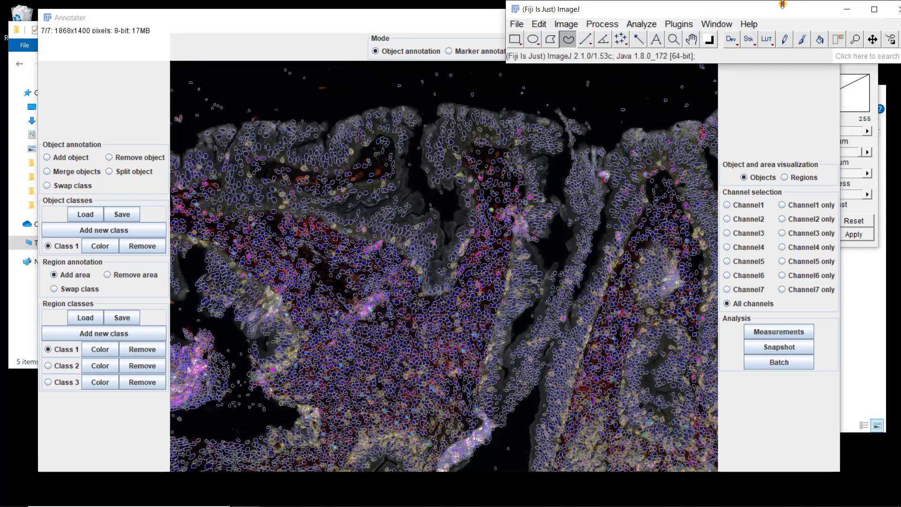
pyautogui.click(652, 25)
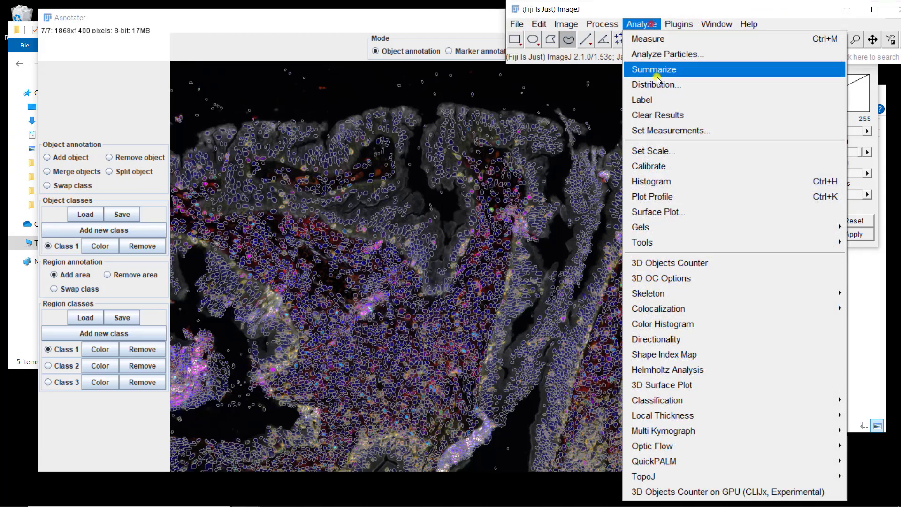
pyautogui.click(659, 130)
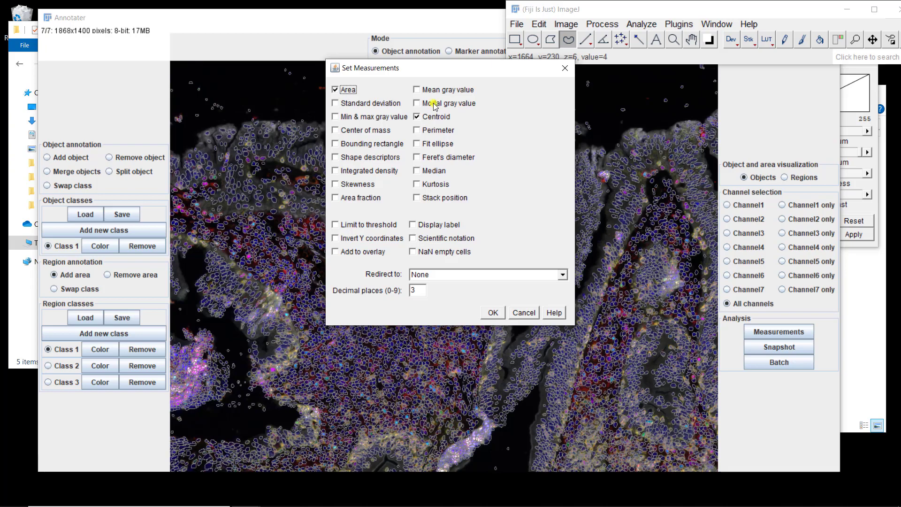
pyautogui.click(428, 89)
pyautogui.click(491, 313)
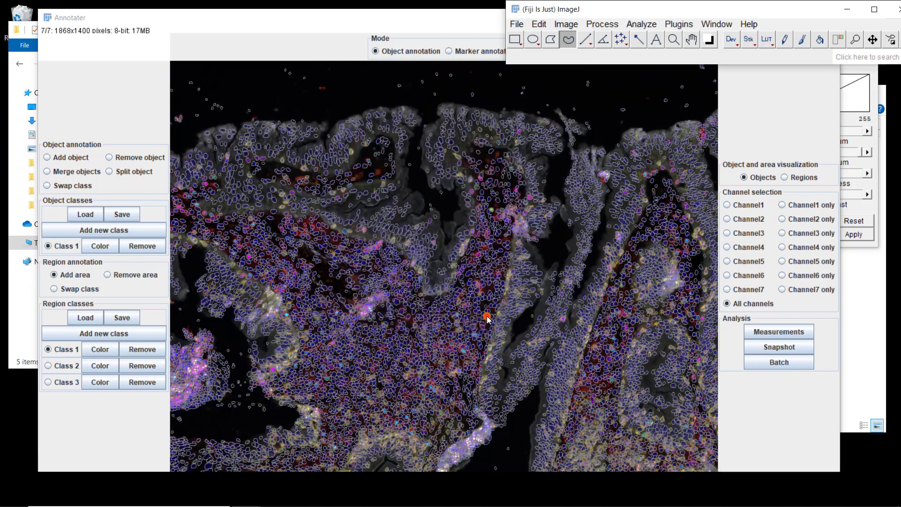
pyautogui.click(765, 333)
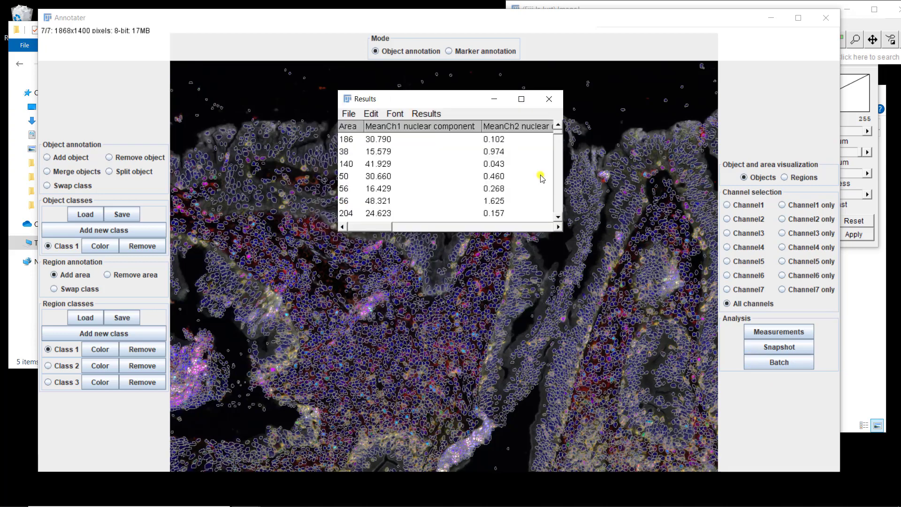
# Step: Maximize the Results table, scroll right to the Region class column, then close it
pyautogui.click(522, 99)
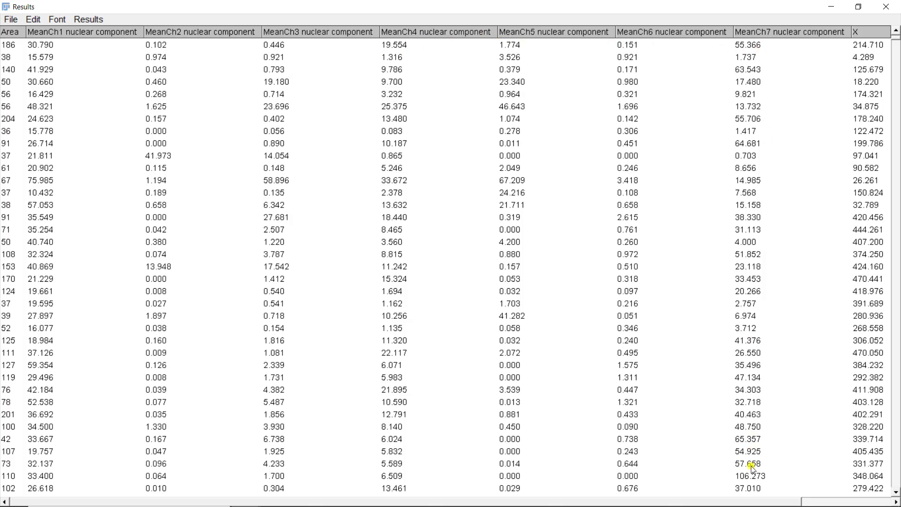
pyautogui.moveTo(752, 503); pyautogui.dragTo(807, 503)
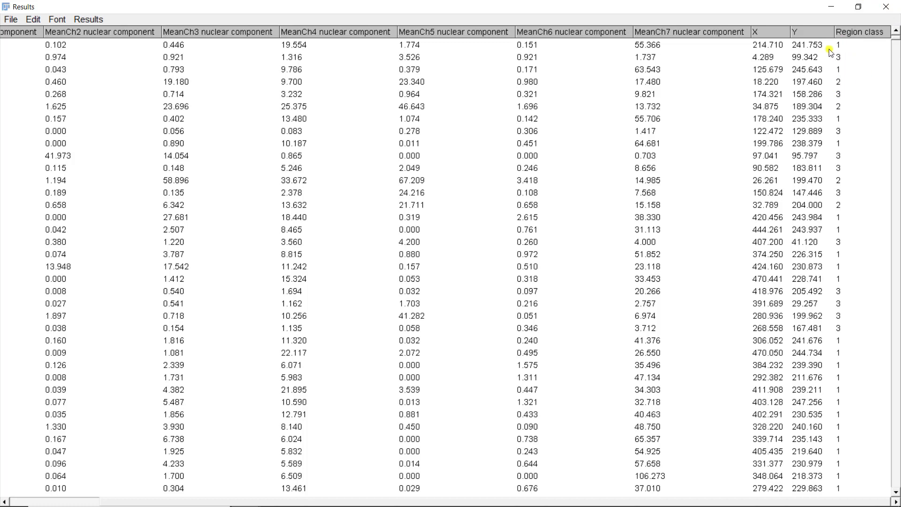
pyautogui.click(886, 6)
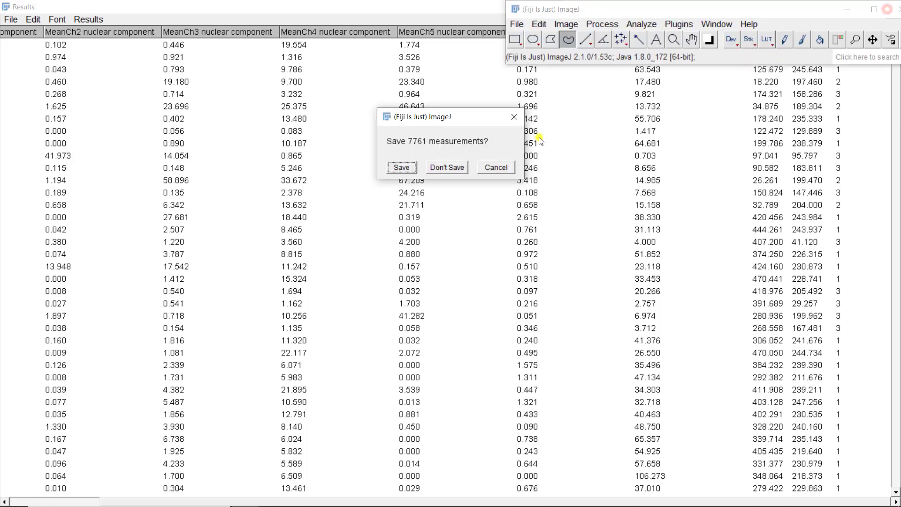
# Step: Don't save the 7761 measurements, and turn the Regions overlay back on over the nuclei
pyautogui.click(446, 168)
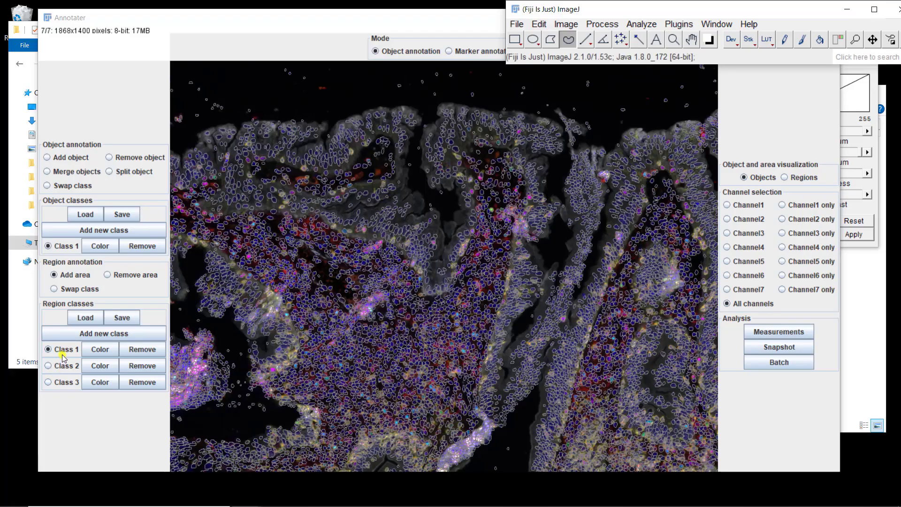
pyautogui.click(798, 177)
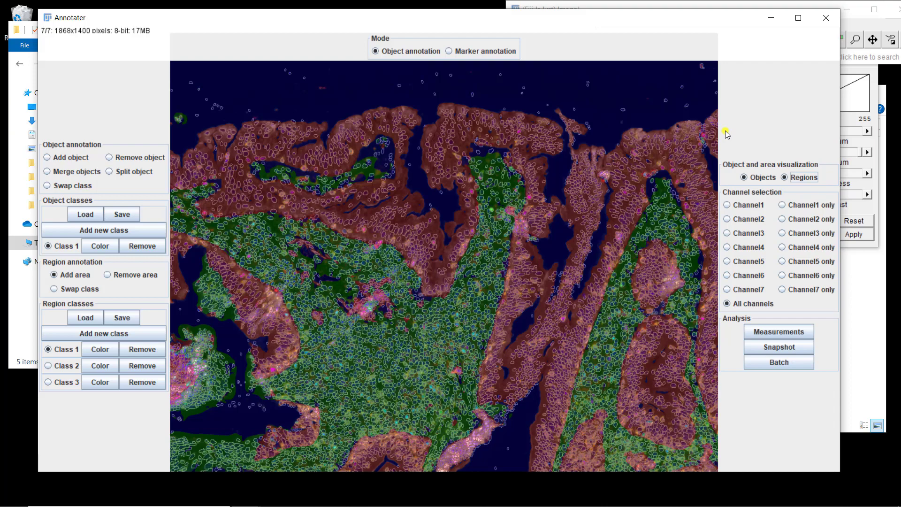
# Step: Switch to Marker annotation mode with Regions hidden, and start adding a new marker
pyautogui.click(471, 51)
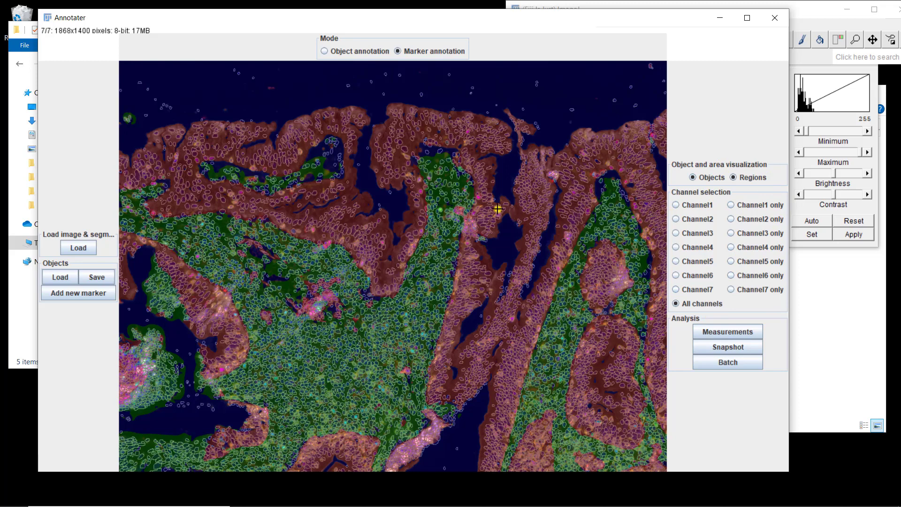
pyautogui.click(734, 177)
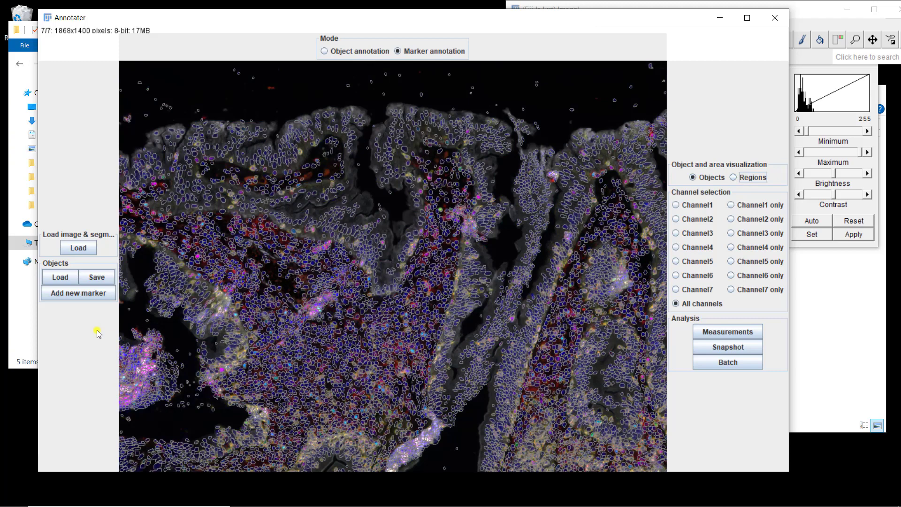
pyautogui.click(80, 293)
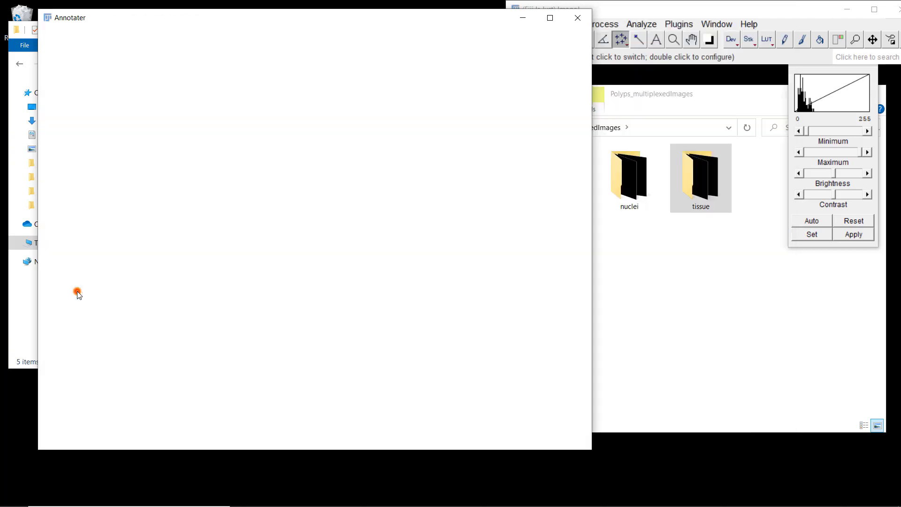